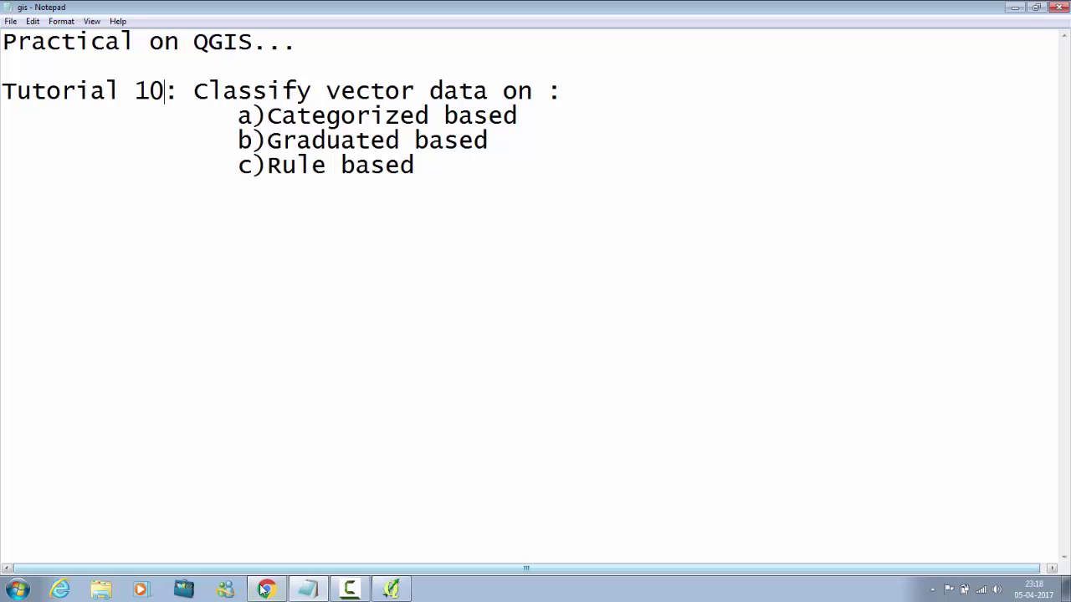
Switch from the Notepad tutorial outline to the empty QGIS project.
click(392, 590)
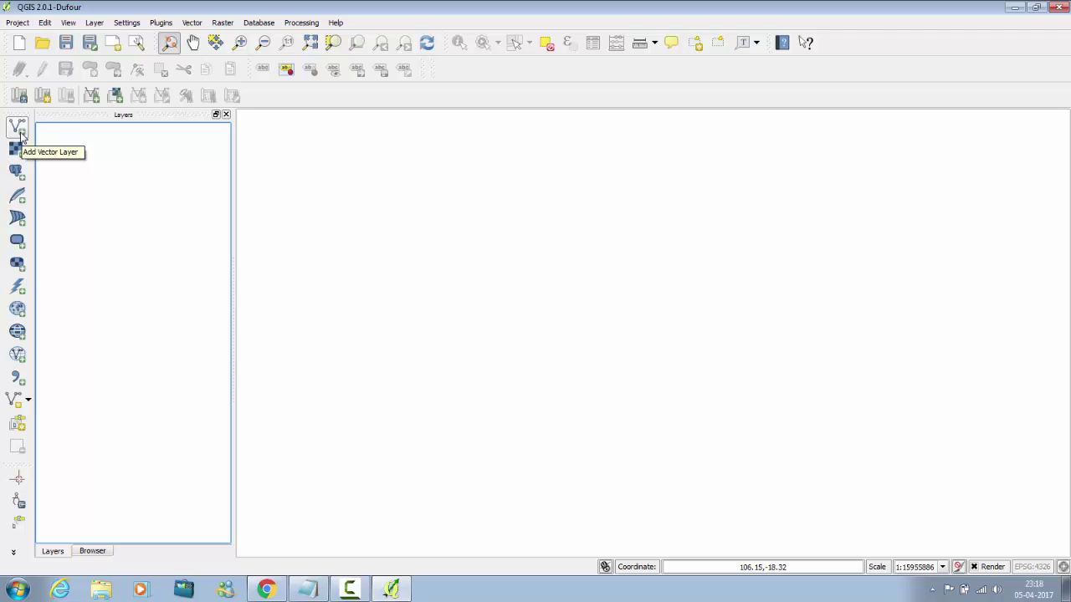
Add map.shp from the Desktop's map folder as a vector layer.
click(92, 24)
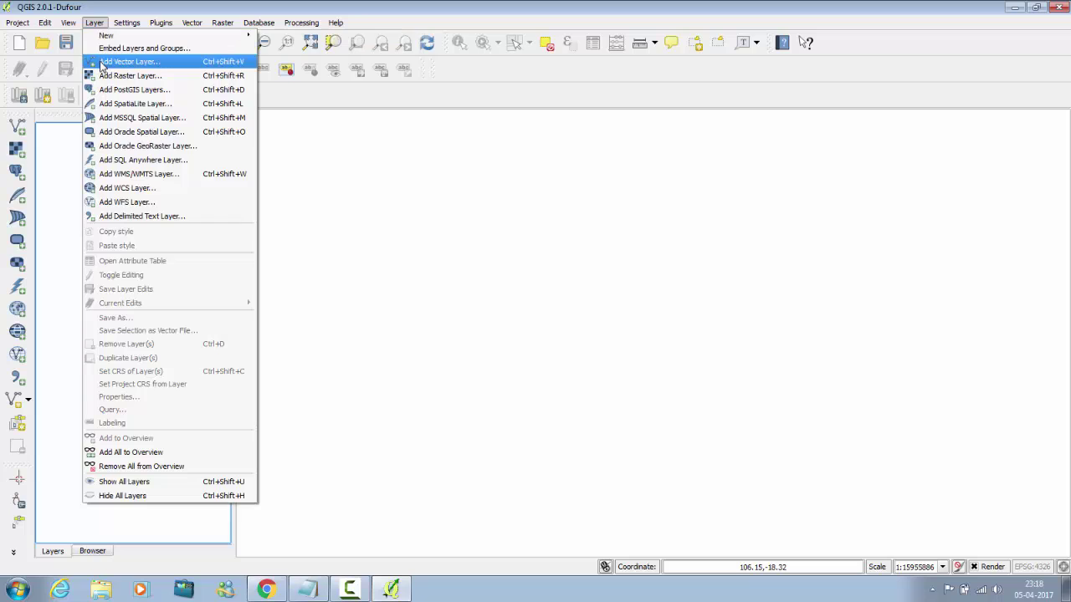
click(102, 64)
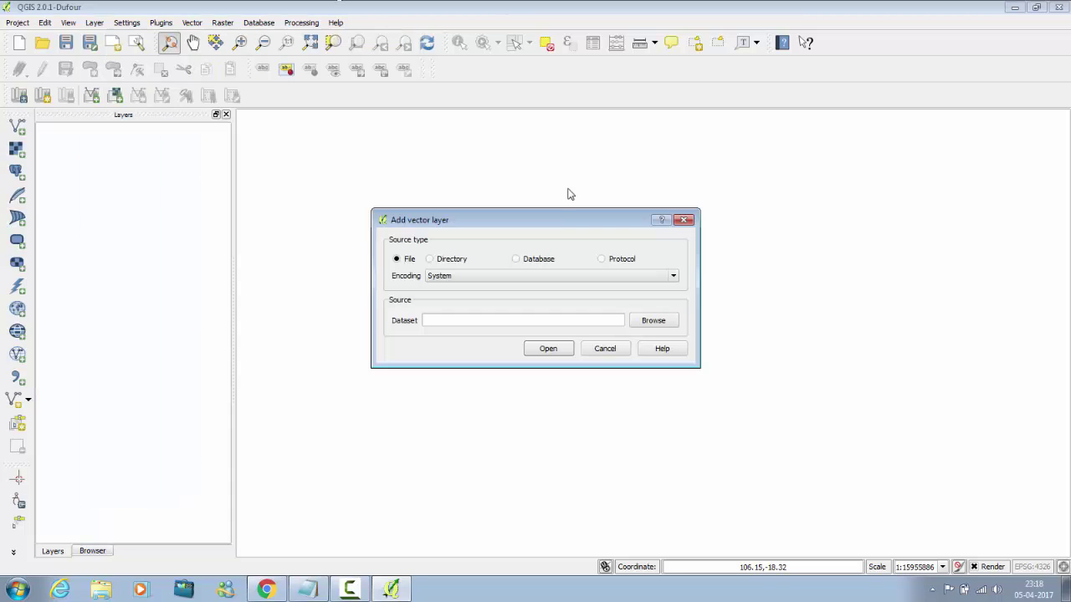
click(652, 323)
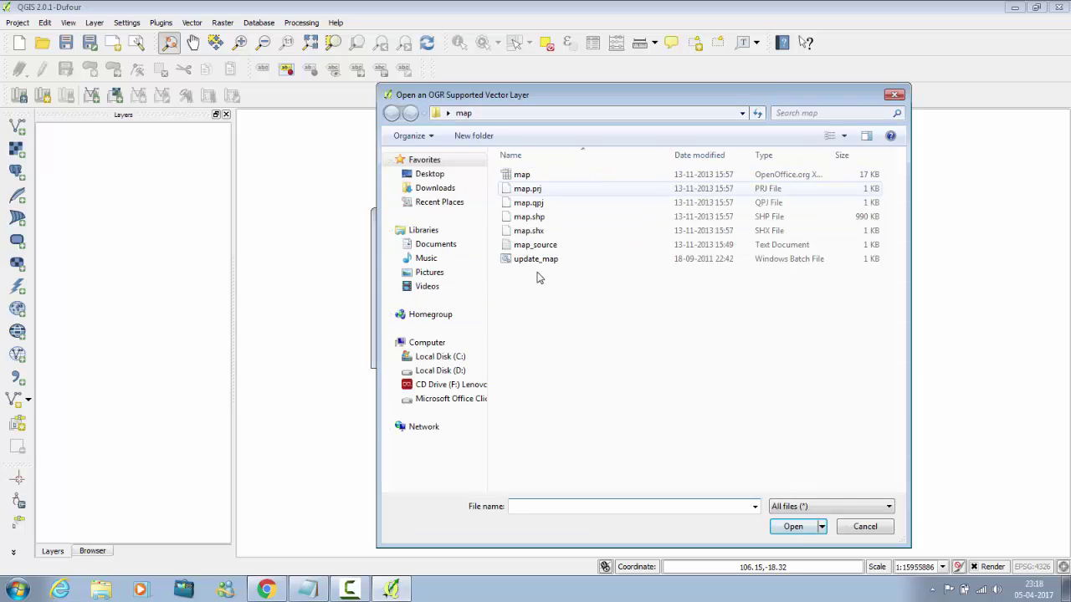
click(420, 175)
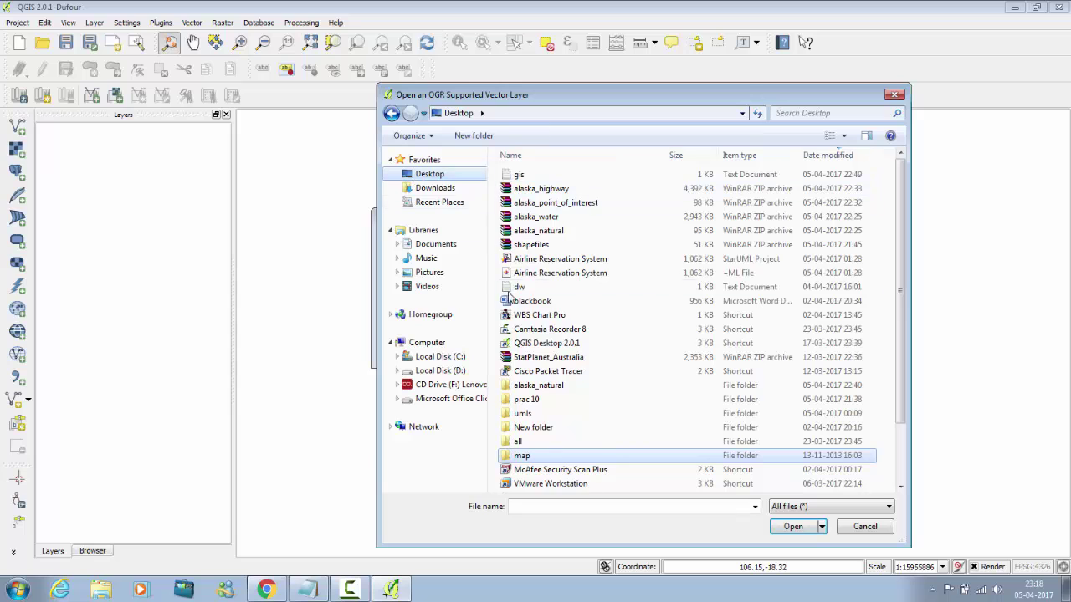
double_click(534, 458)
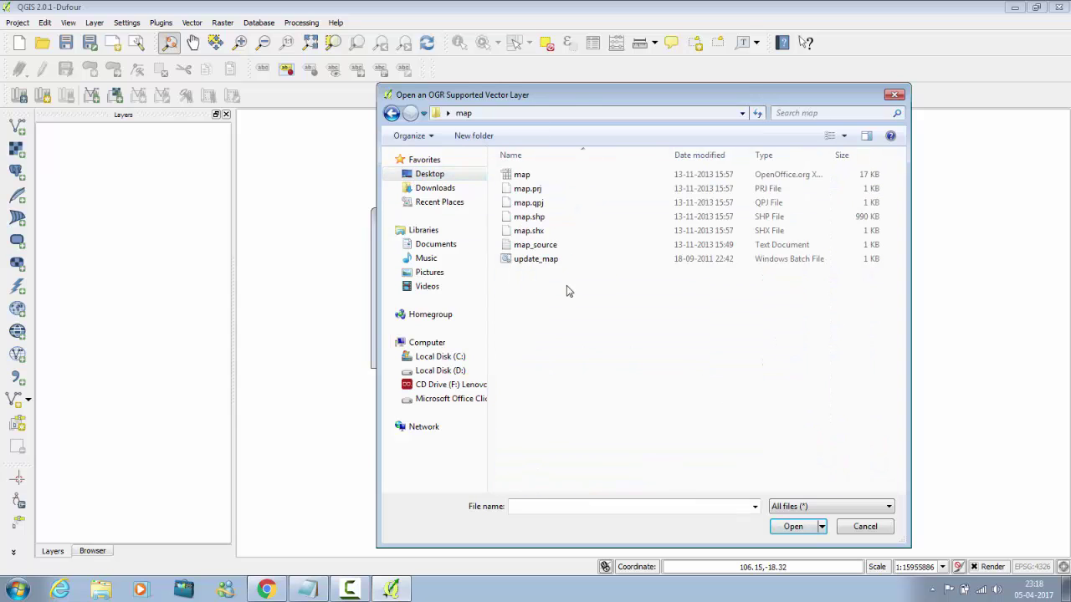
click(530, 217)
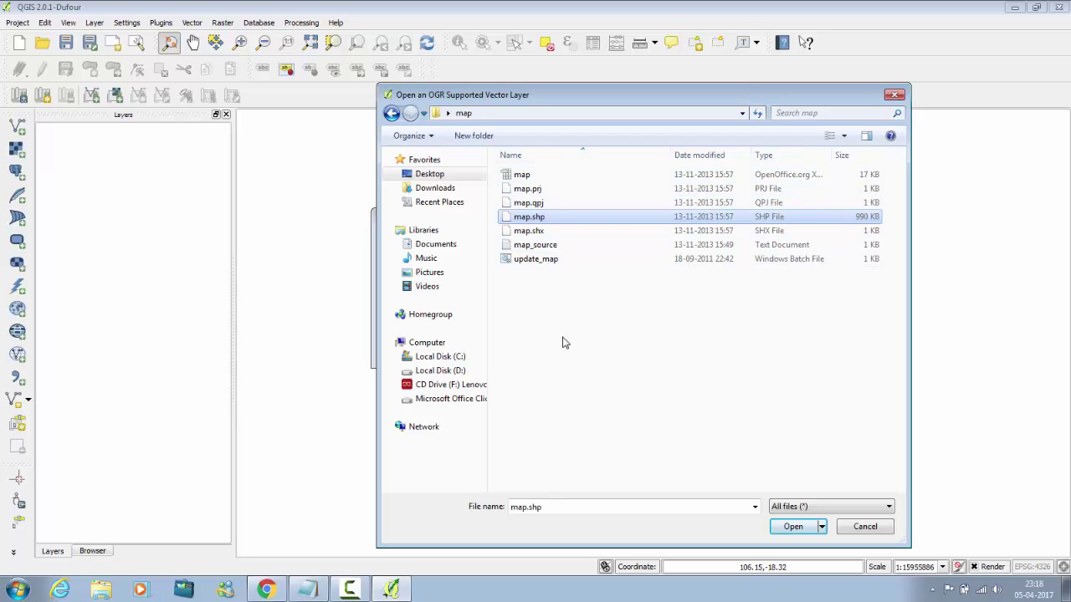
click(794, 528)
Finish loading map.shp, shift the Australia map left, and open the map layer's Style properties.
click(559, 350)
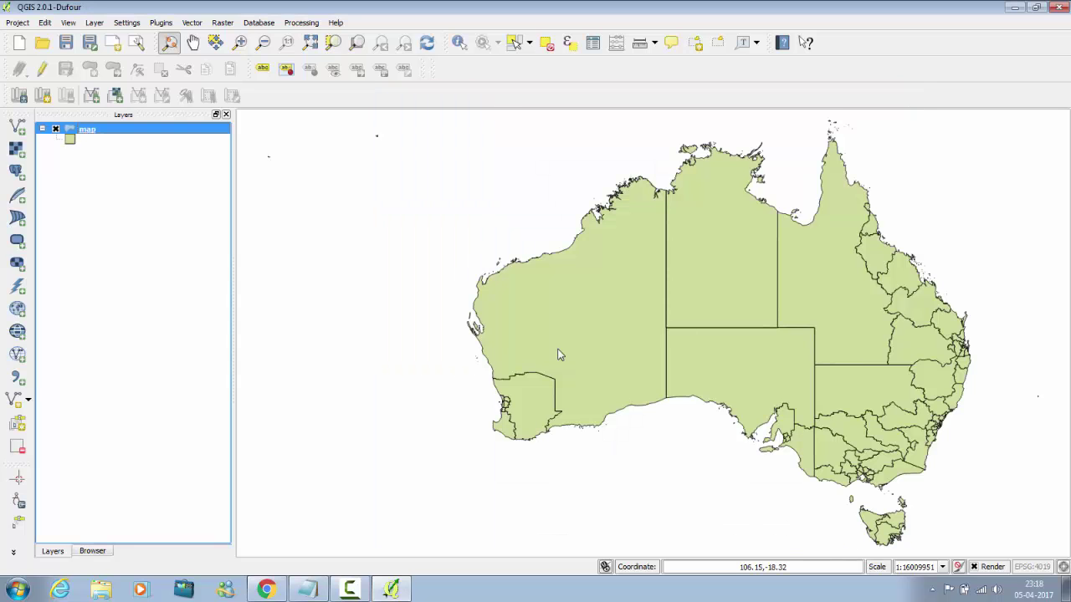
drag(702, 266, 610, 254)
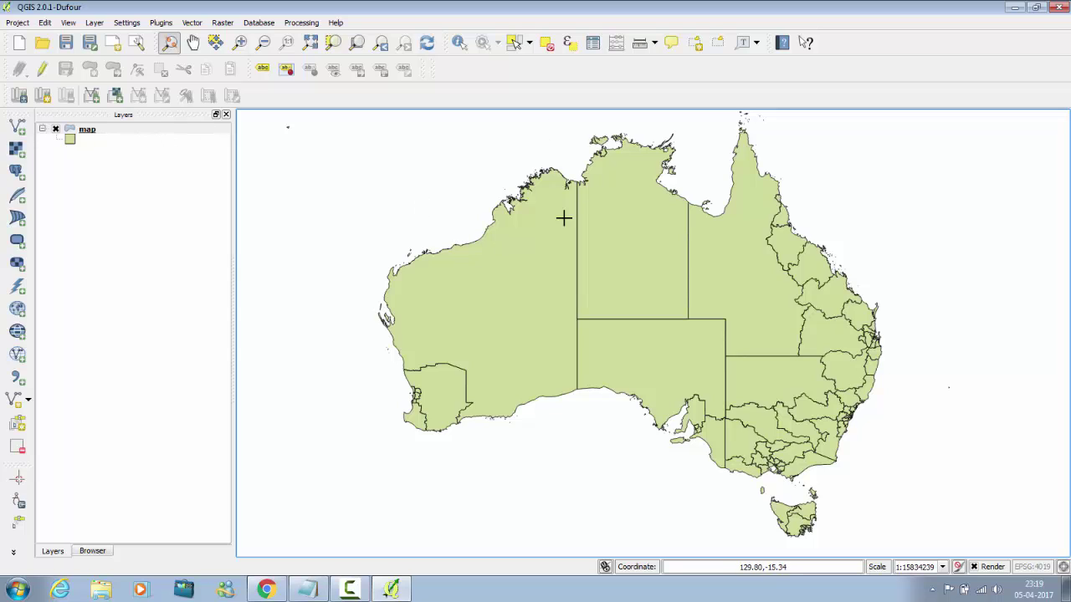
double_click(74, 134)
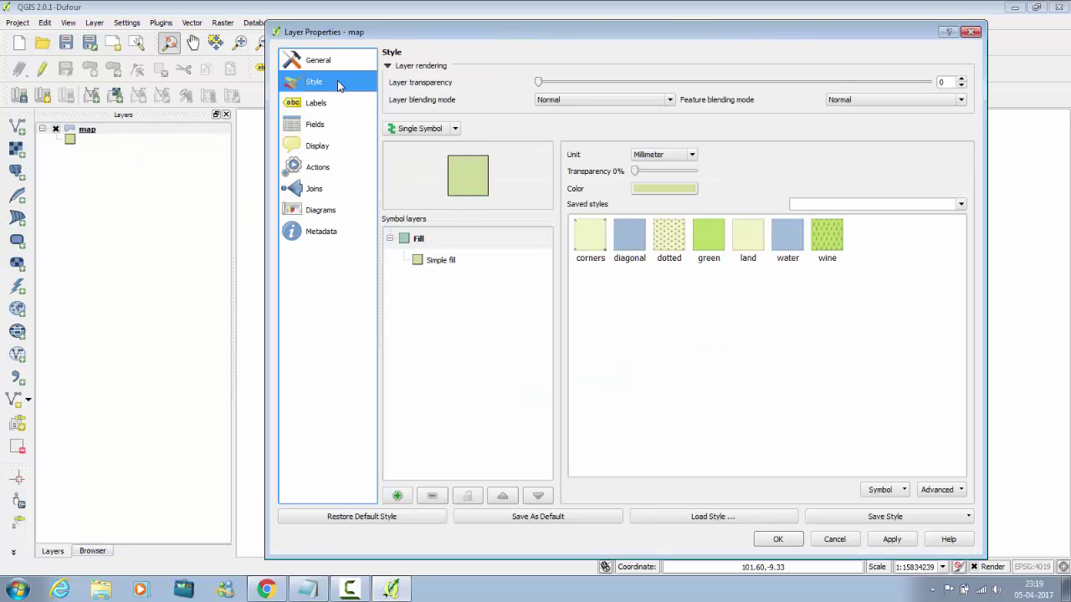
Set the map layer's renderer to Categorized on SA4_CODE11 with the BrBG colour ramp.
click(449, 134)
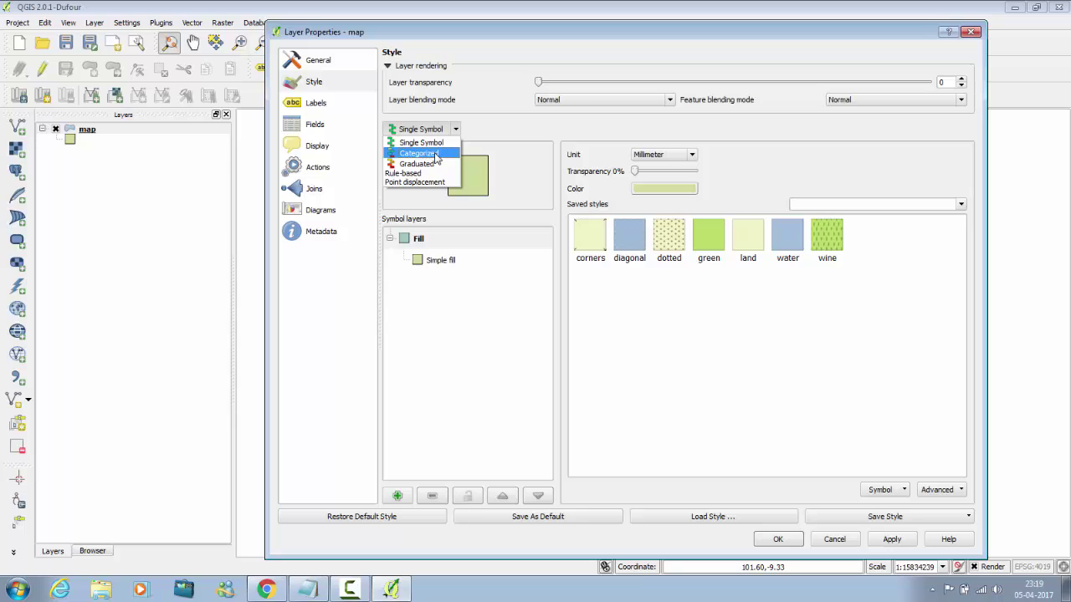
click(435, 155)
click(768, 167)
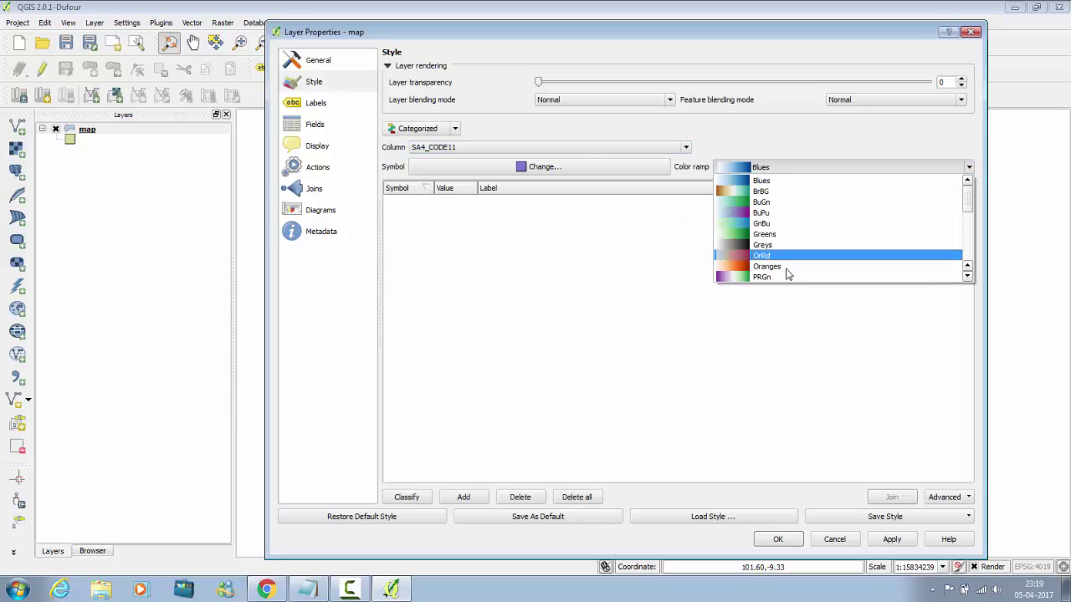
click(772, 194)
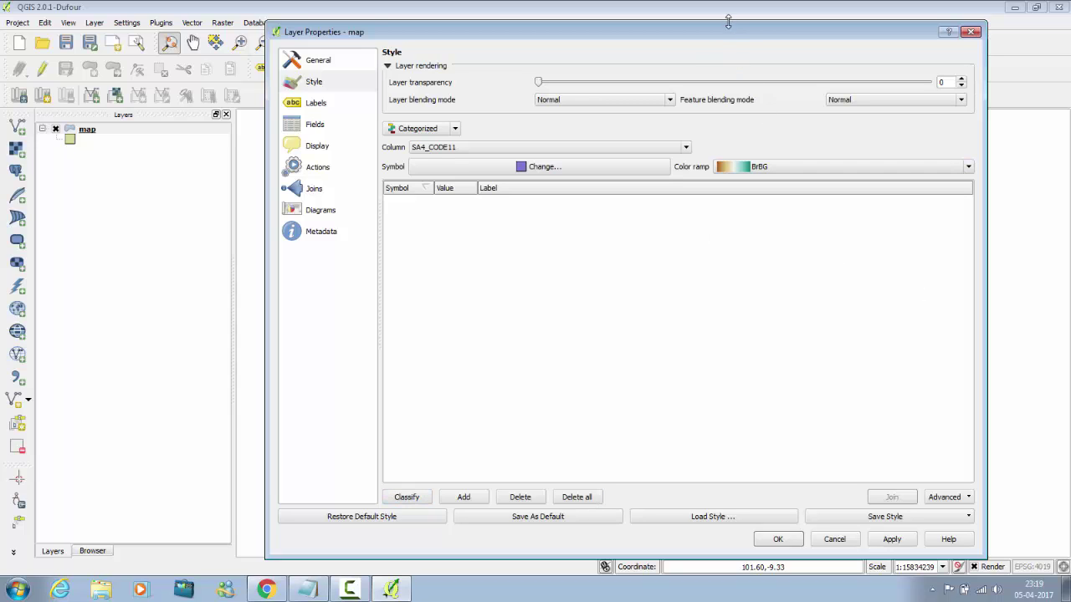
drag(728, 22, 749, 39)
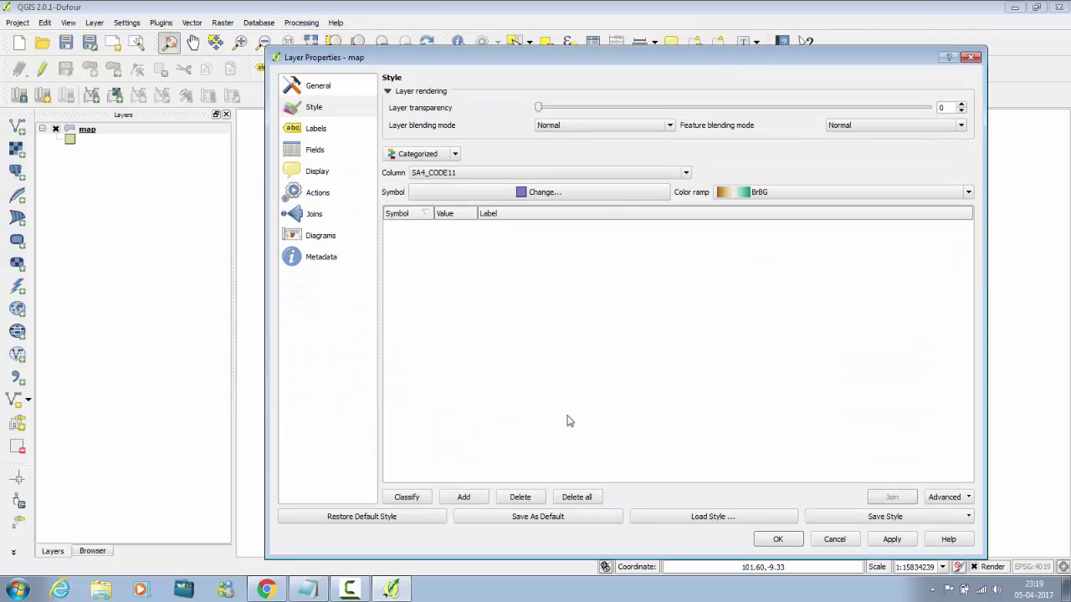
Classify SA4_CODE11 into one BrBG category per code and apply the style to the map.
click(421, 499)
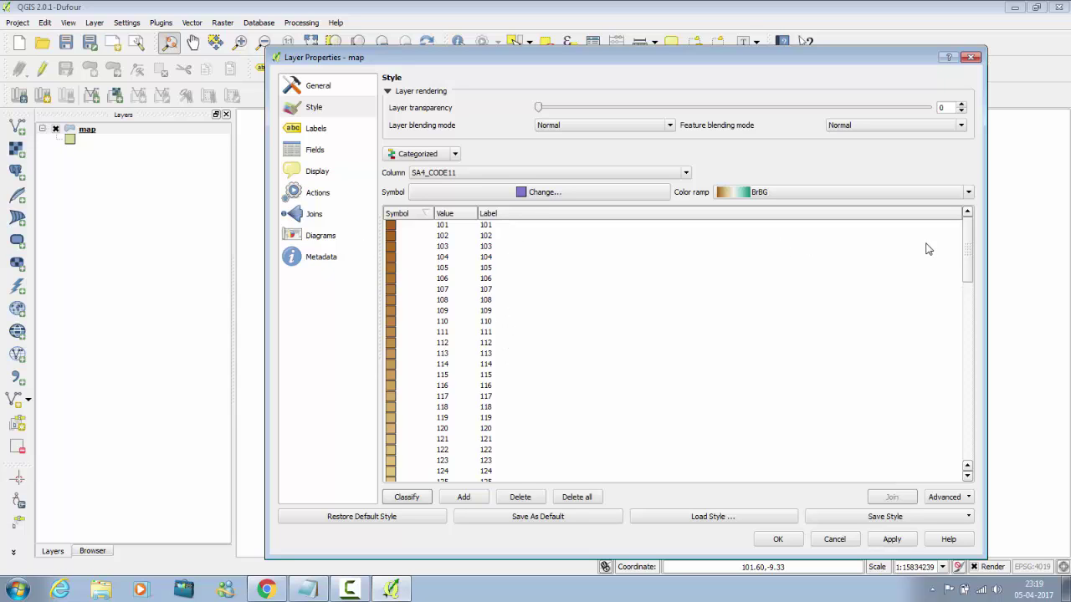
mouse_move(962, 249)
mouse_down()
mouse_move(972, 437)
mouse_move(971, 259)
mouse_move(994, 447)
mouse_move(971, 335)
mouse_move(971, 234)
mouse_up()
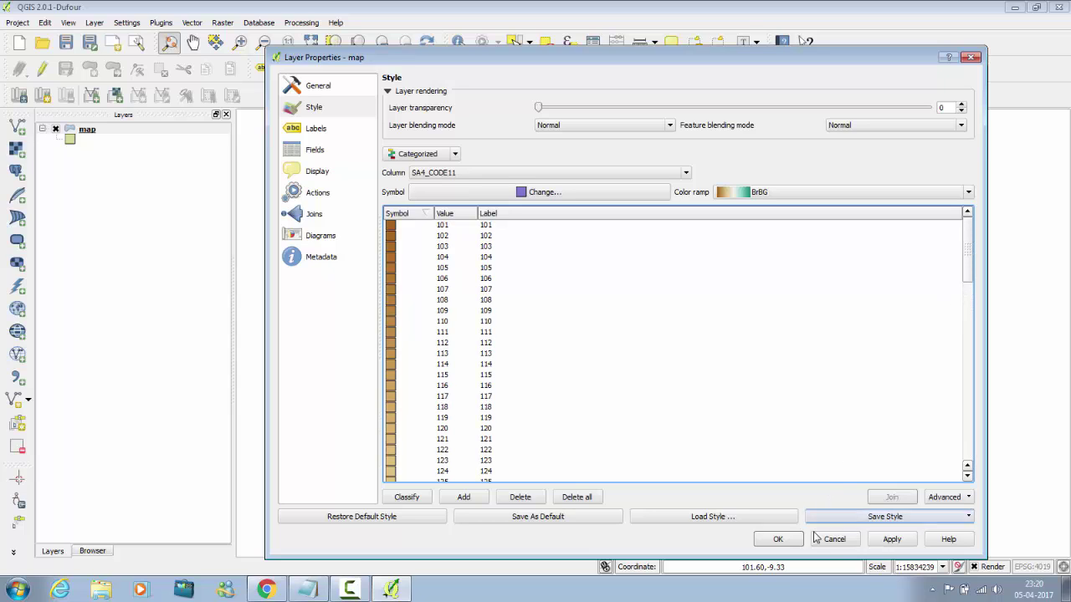
click(892, 540)
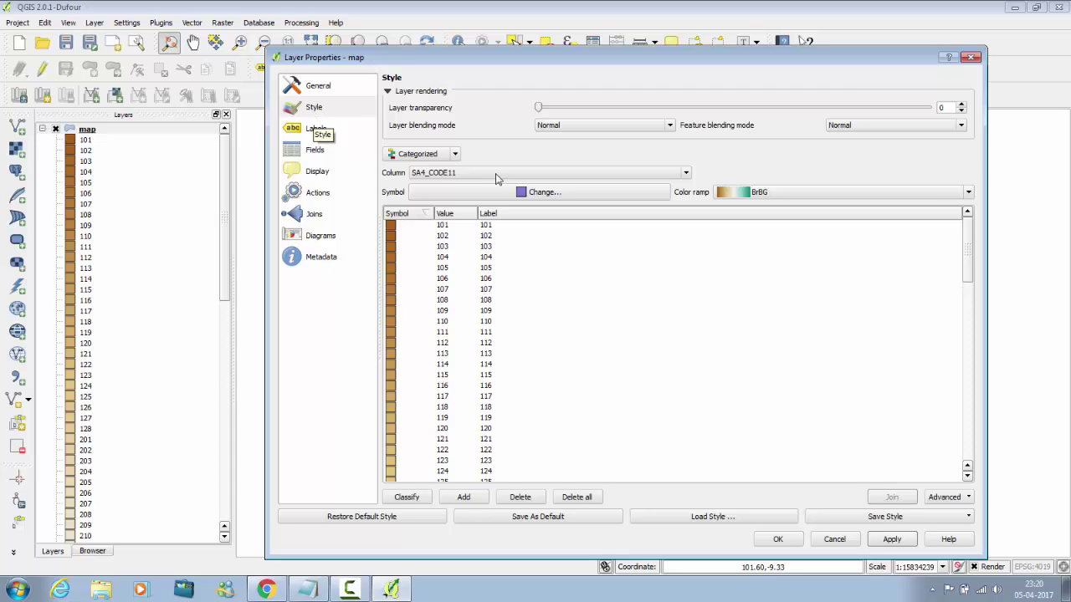
click(774, 540)
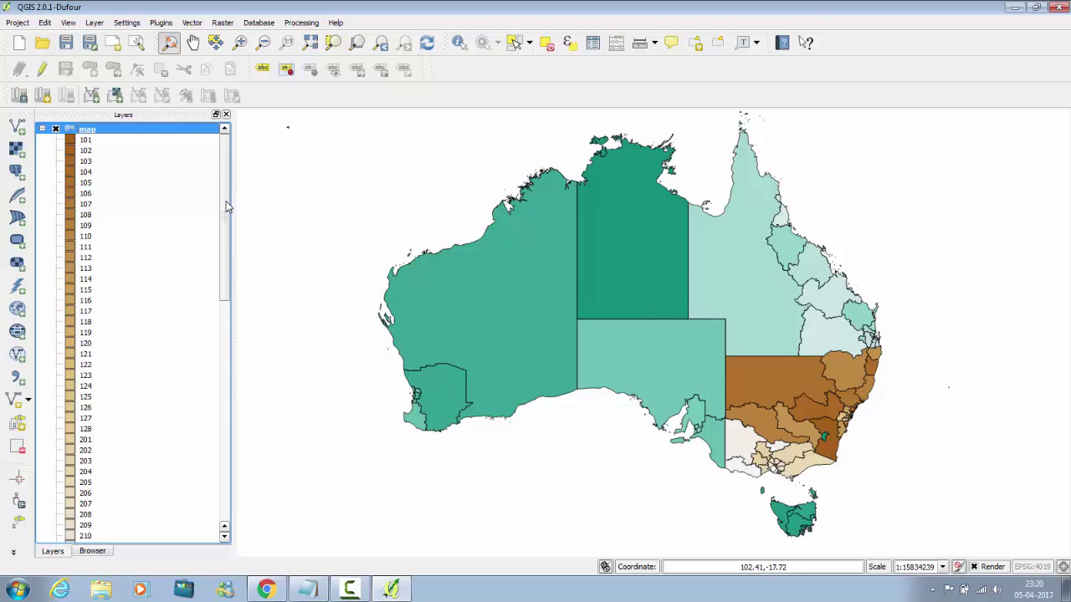
drag(226, 207, 220, 265)
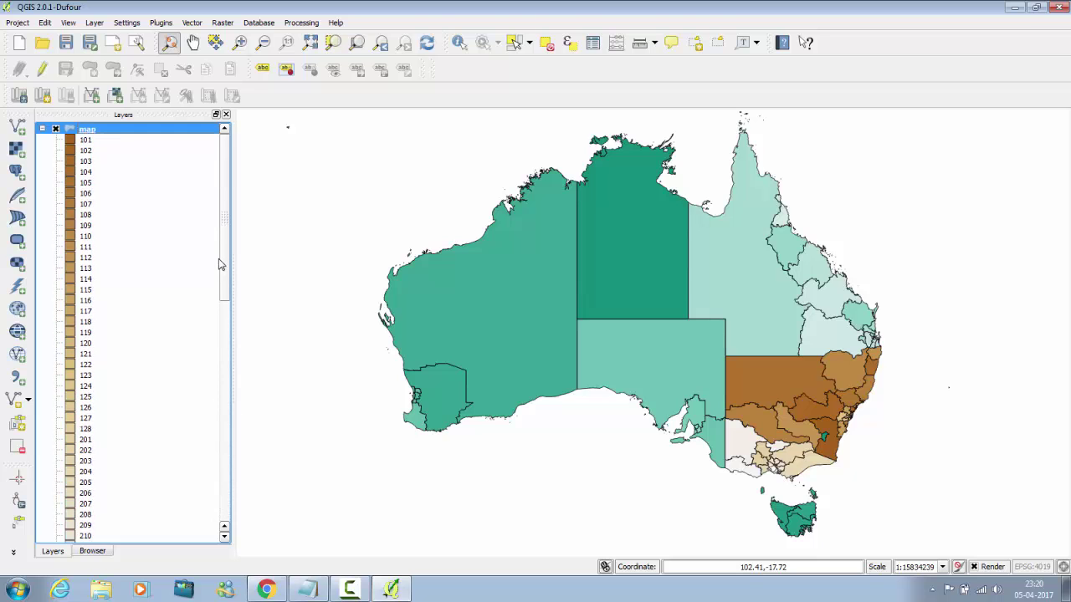
right_click(131, 136)
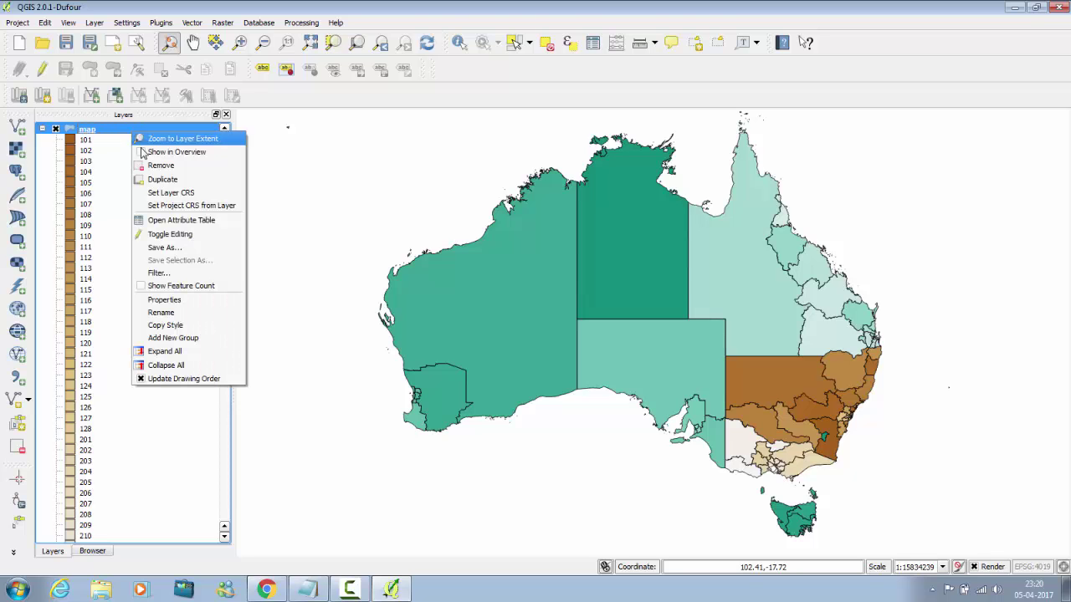
click(171, 221)
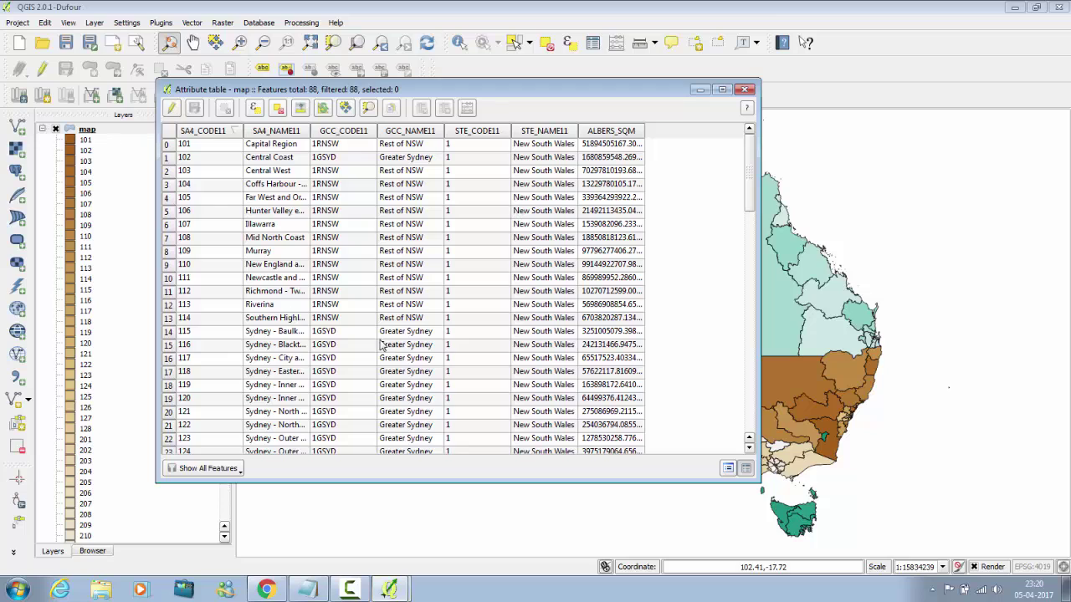
click(747, 90)
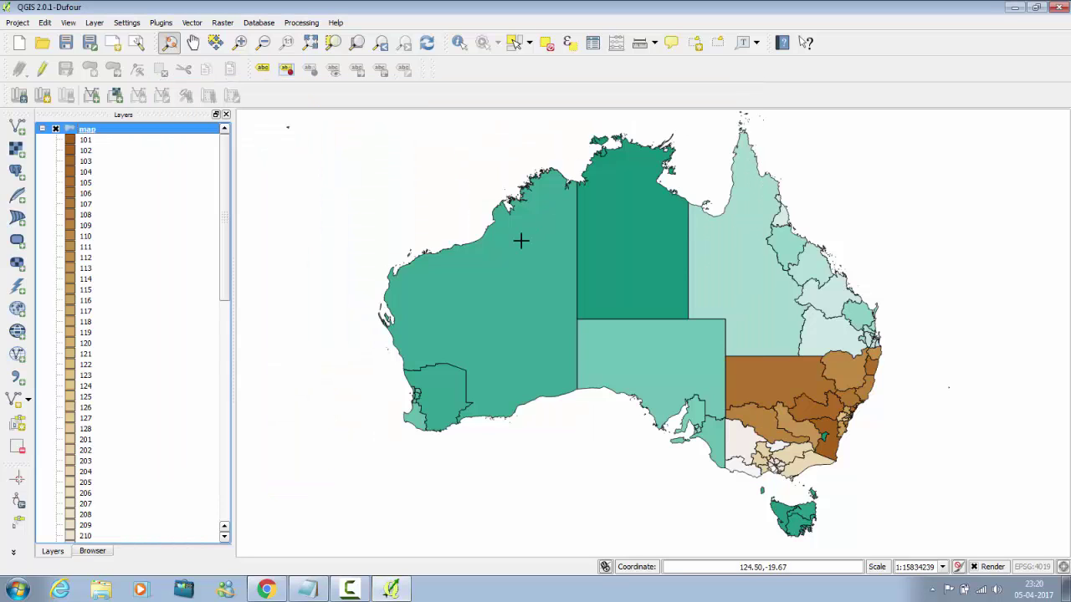
Restyle the map layer as Graduated on ALBERS_SQM with five Oranges classes and apply it.
double_click(113, 131)
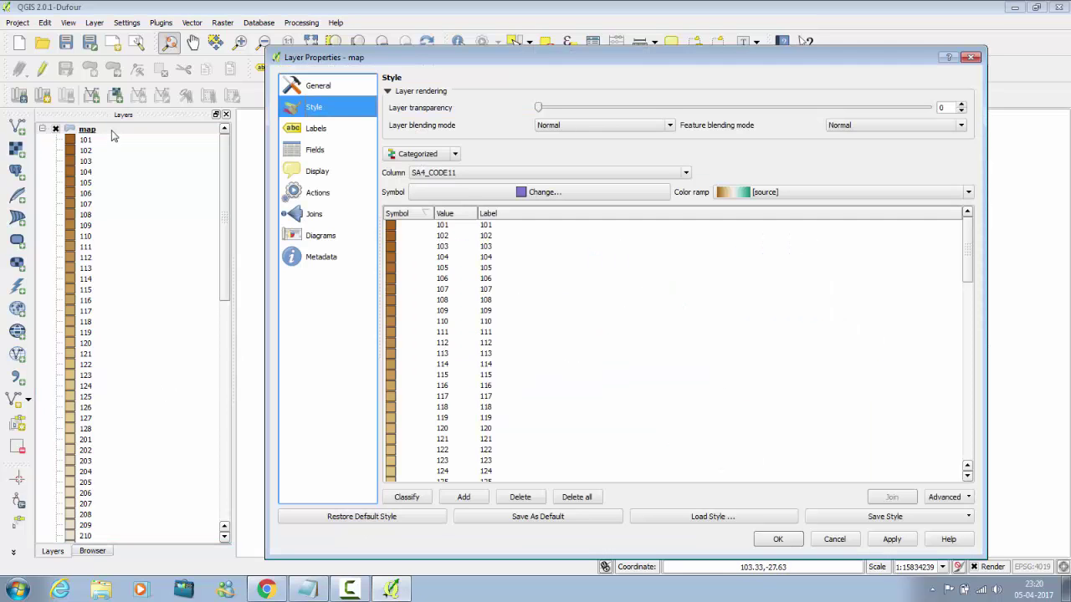
click(444, 154)
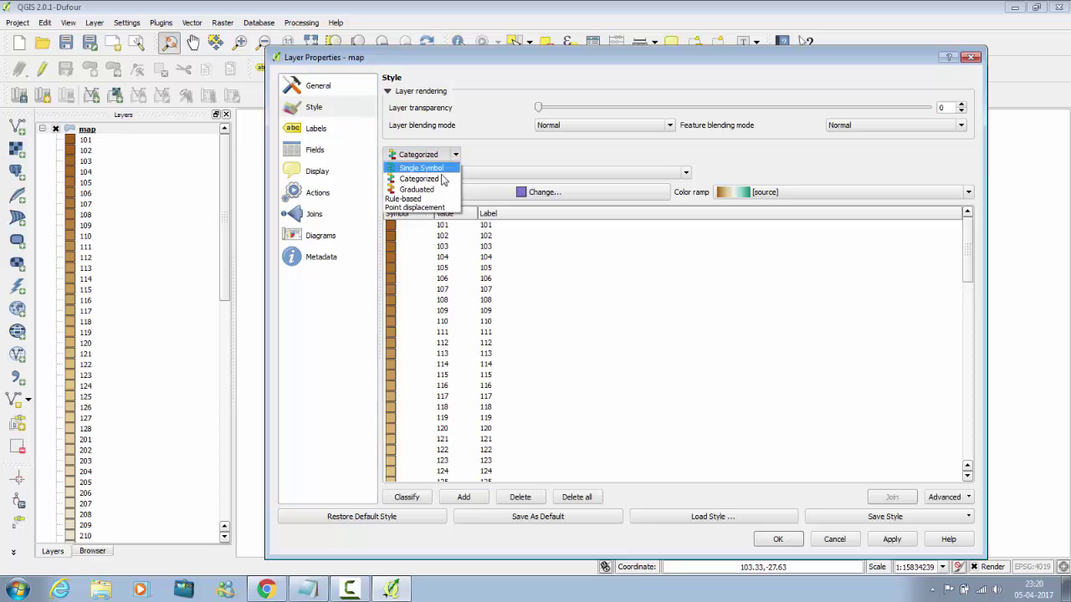
click(441, 191)
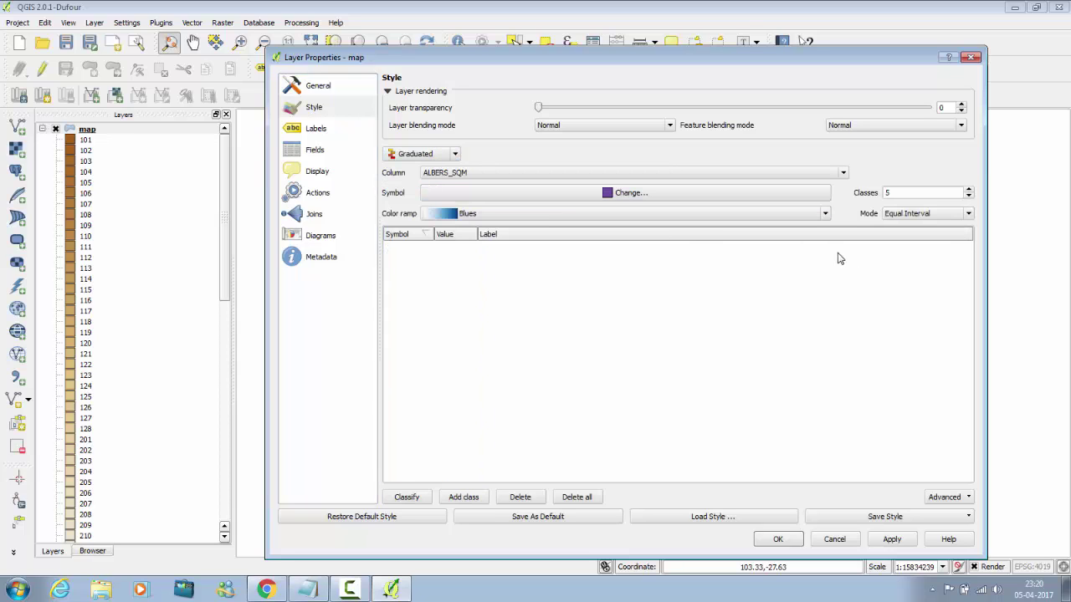
click(560, 214)
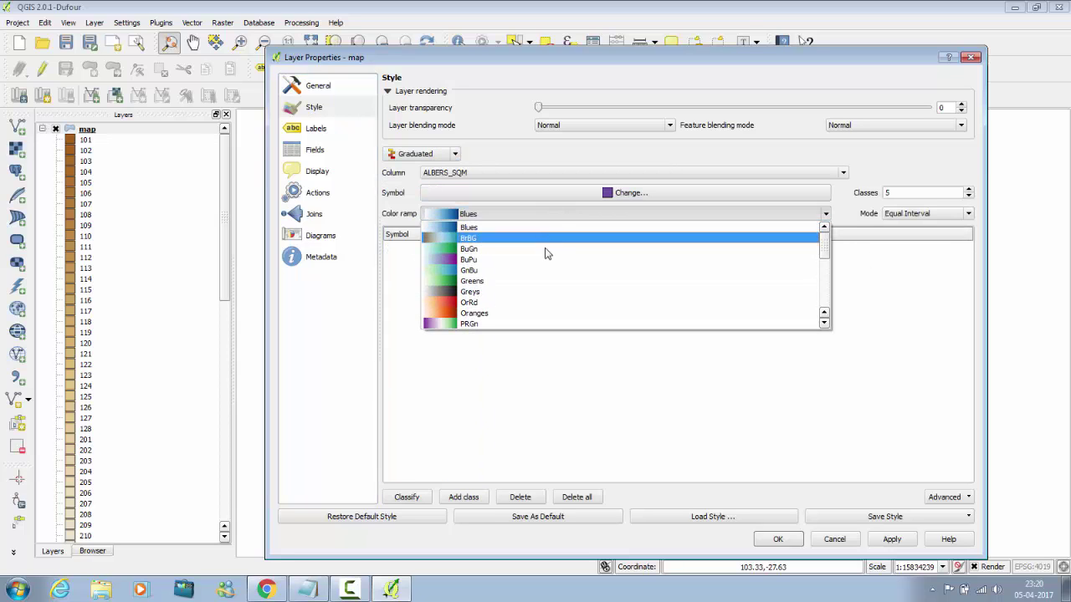
click(530, 313)
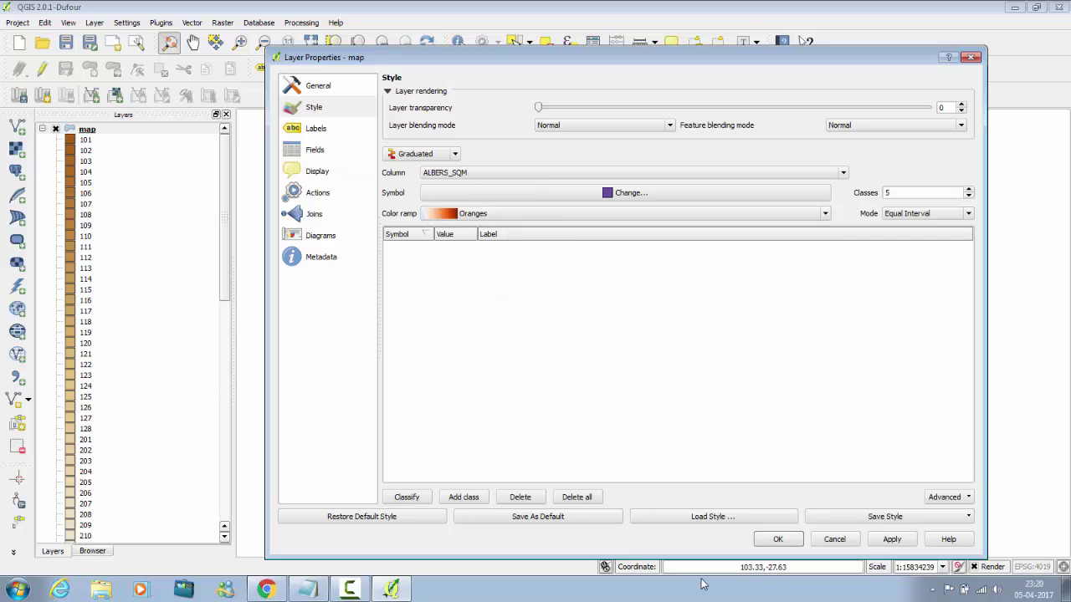
click(409, 497)
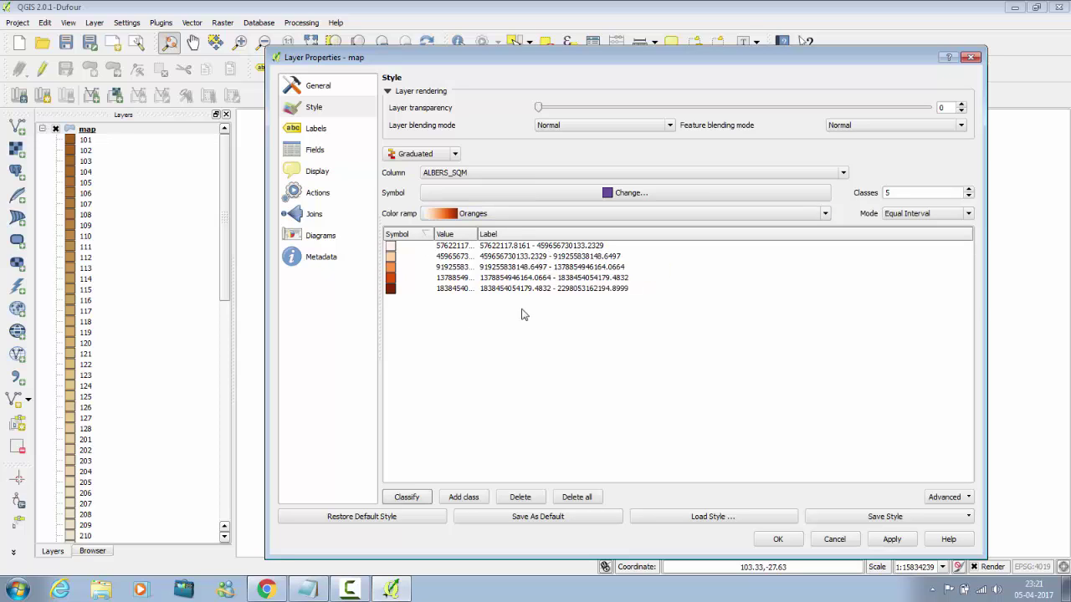
drag(479, 234, 589, 238)
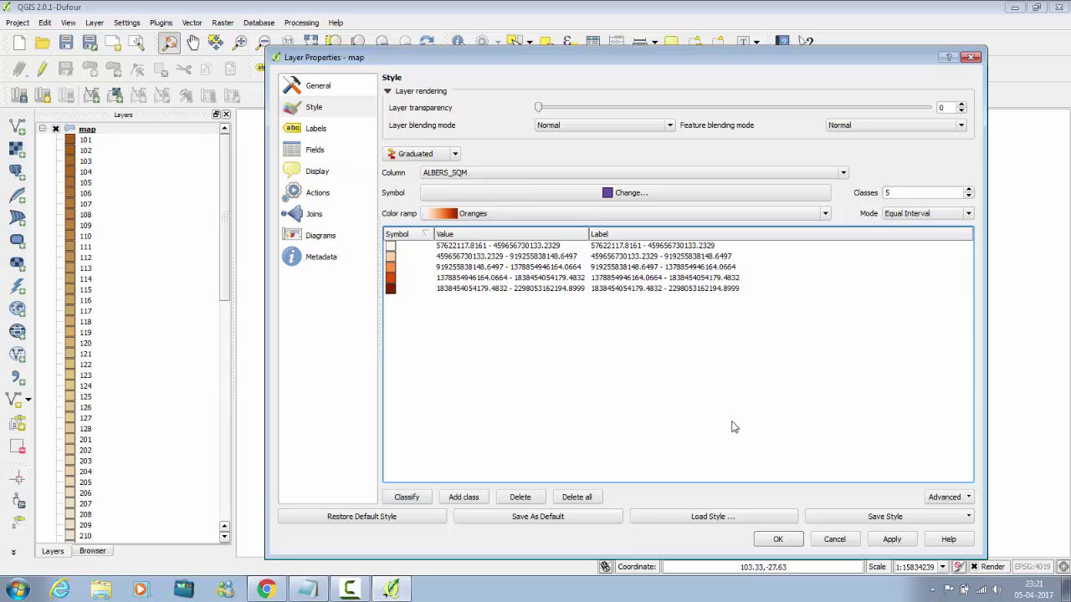
click(880, 540)
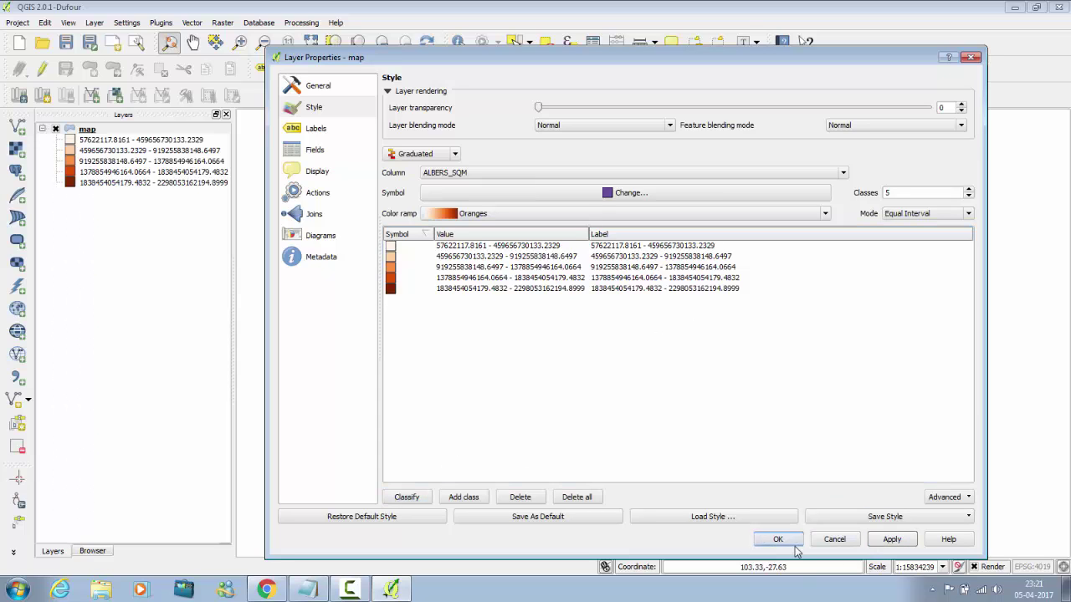
click(777, 540)
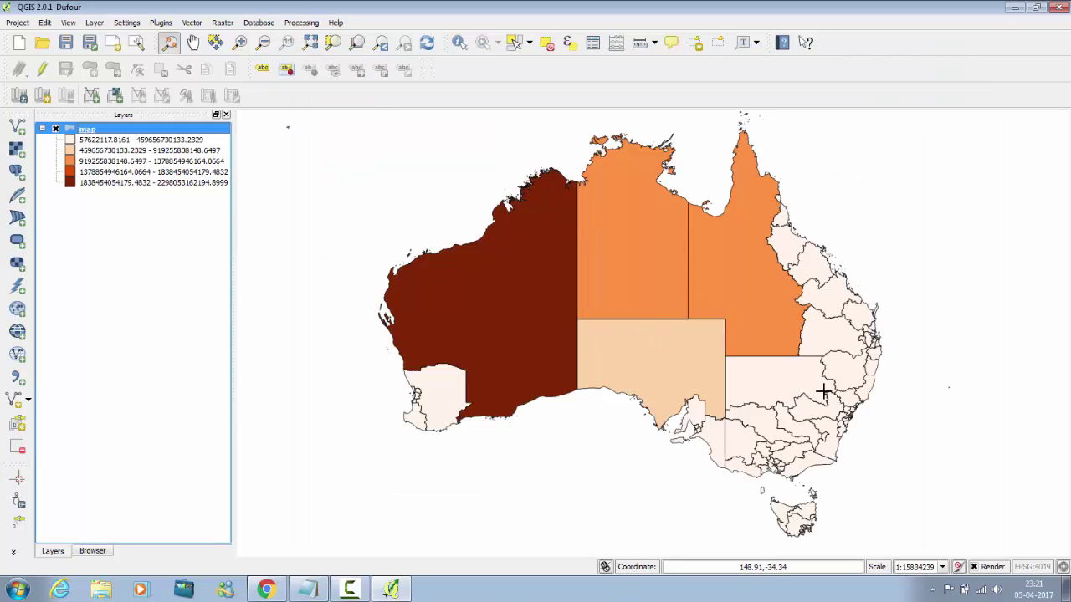
double_click(130, 130)
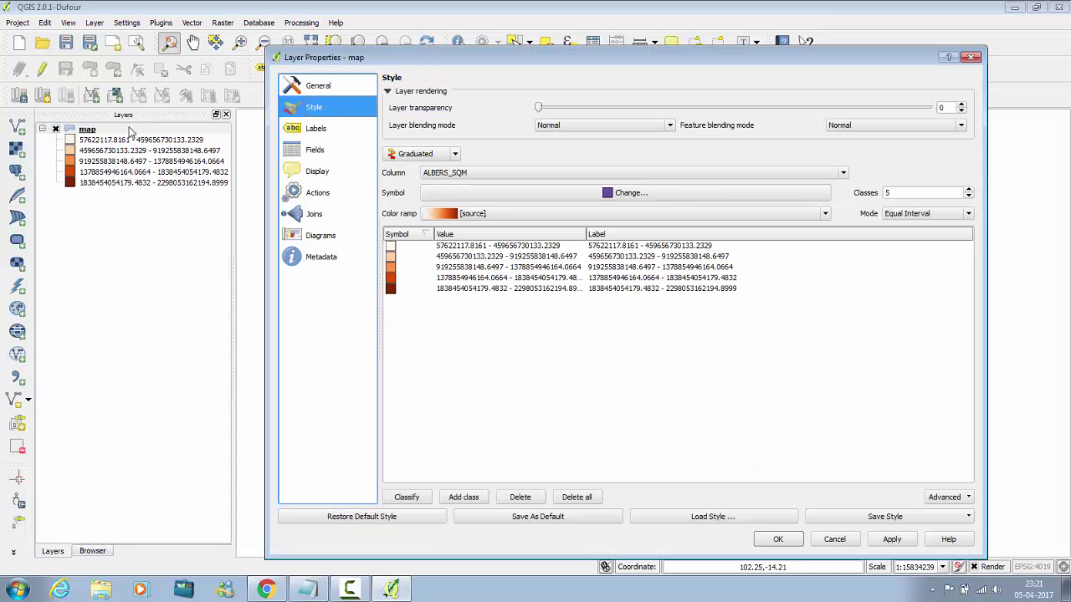
click(428, 154)
click(427, 197)
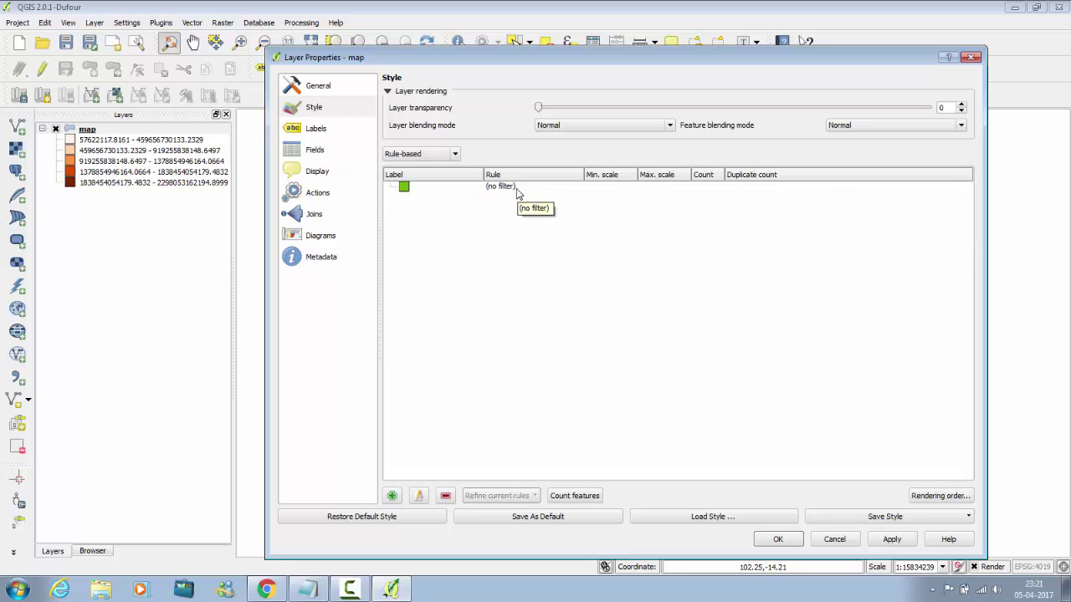
double_click(518, 194)
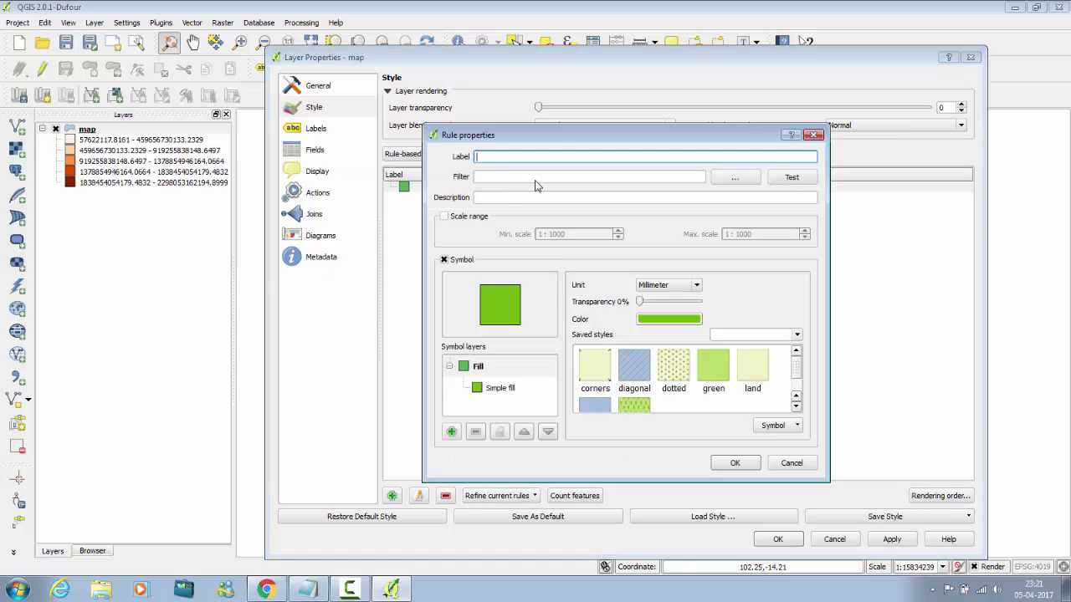
click(813, 138)
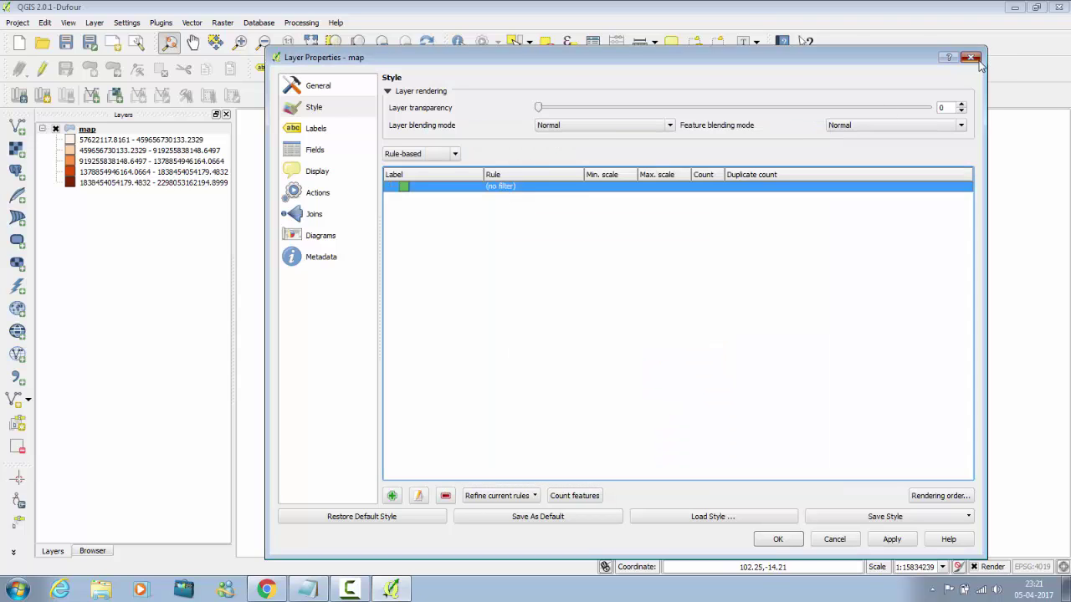
click(972, 57)
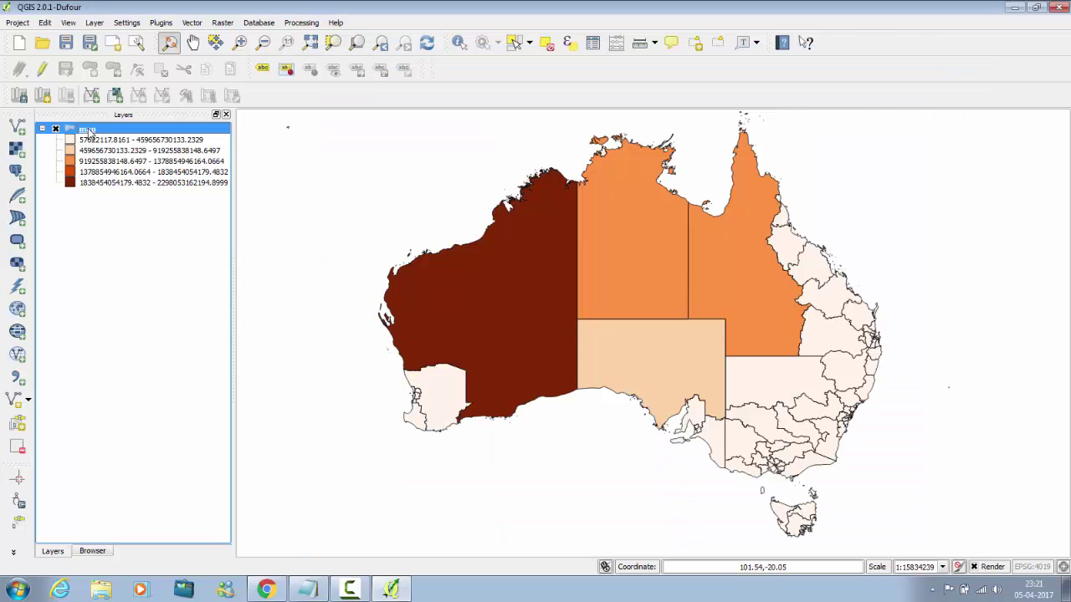
Open the map layer's attribute table and widen the SA4_NAME11 and ALBERS_SQM columns.
right_click(91, 132)
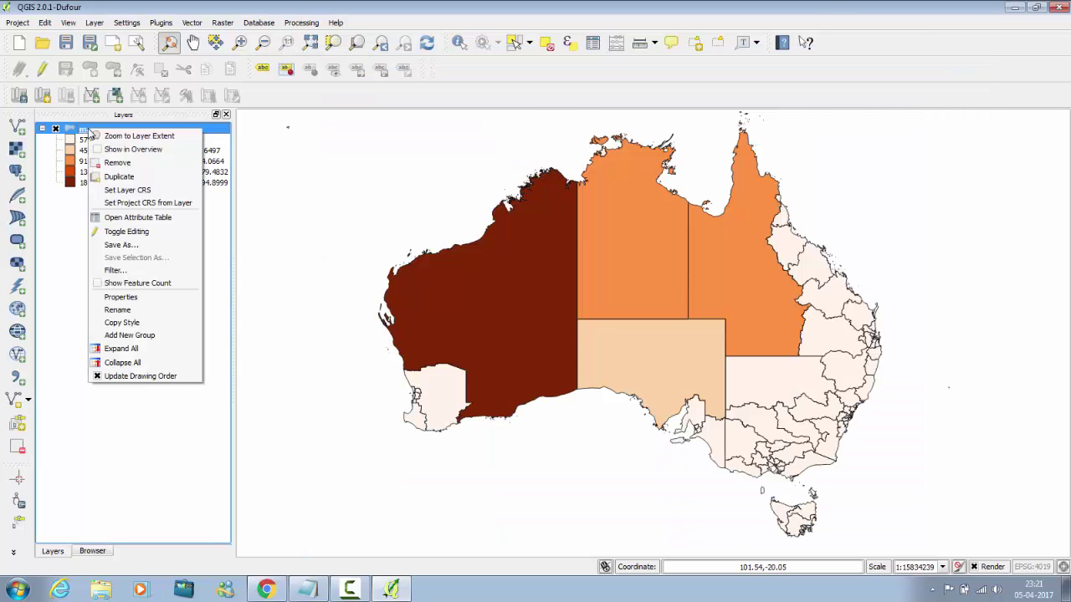
click(111, 220)
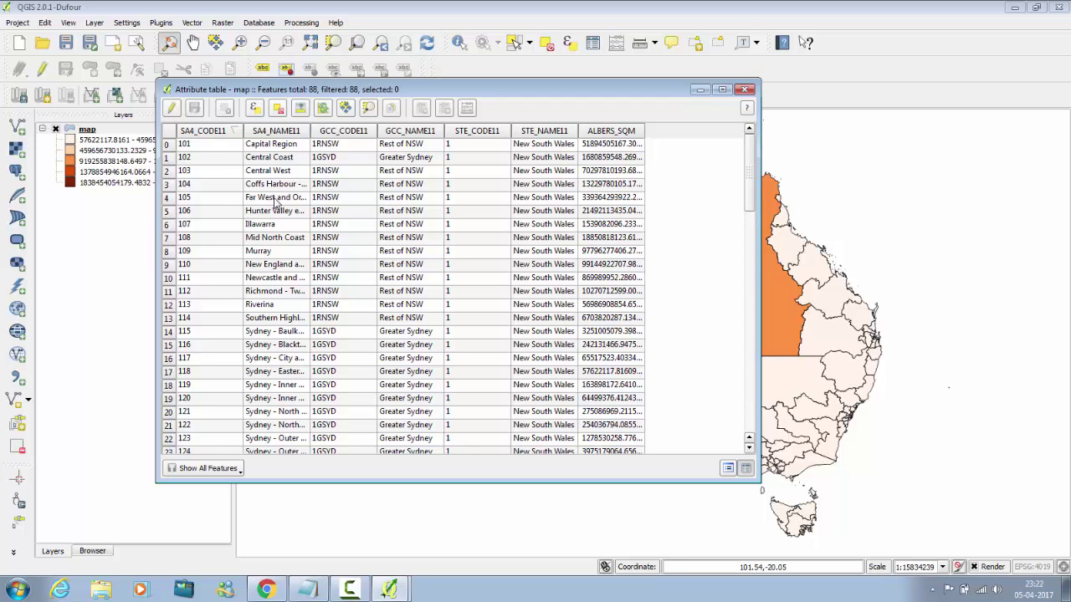
drag(312, 129, 384, 130)
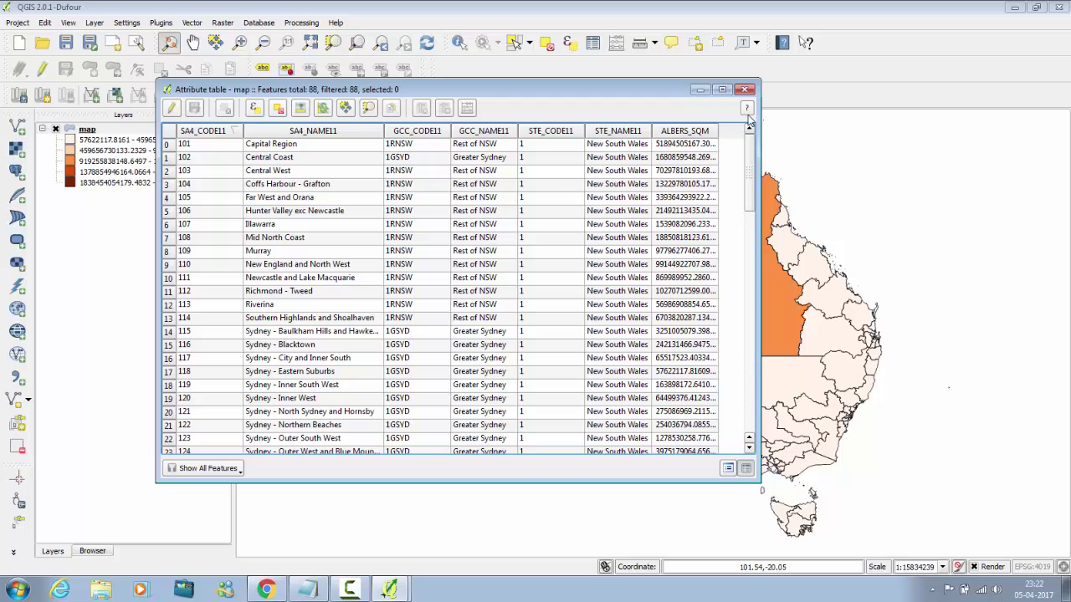
drag(718, 130, 963, 150)
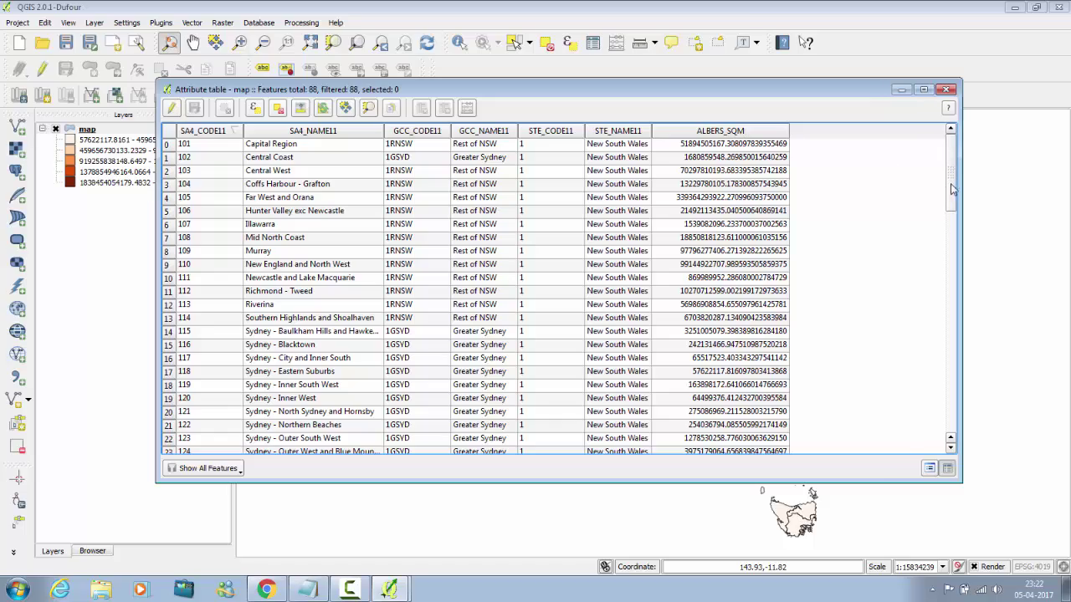
mouse_move(954, 194)
mouse_down()
mouse_move(952, 431)
mouse_move(935, 185)
mouse_up()
drag(952, 194, 951, 307)
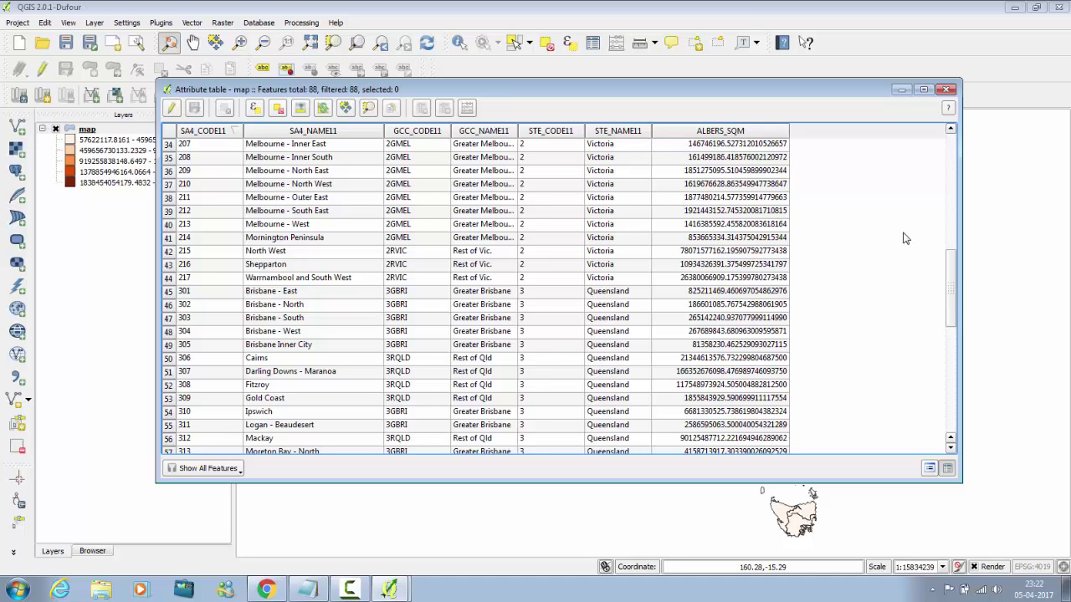
scroll(769, 251, down, 7)
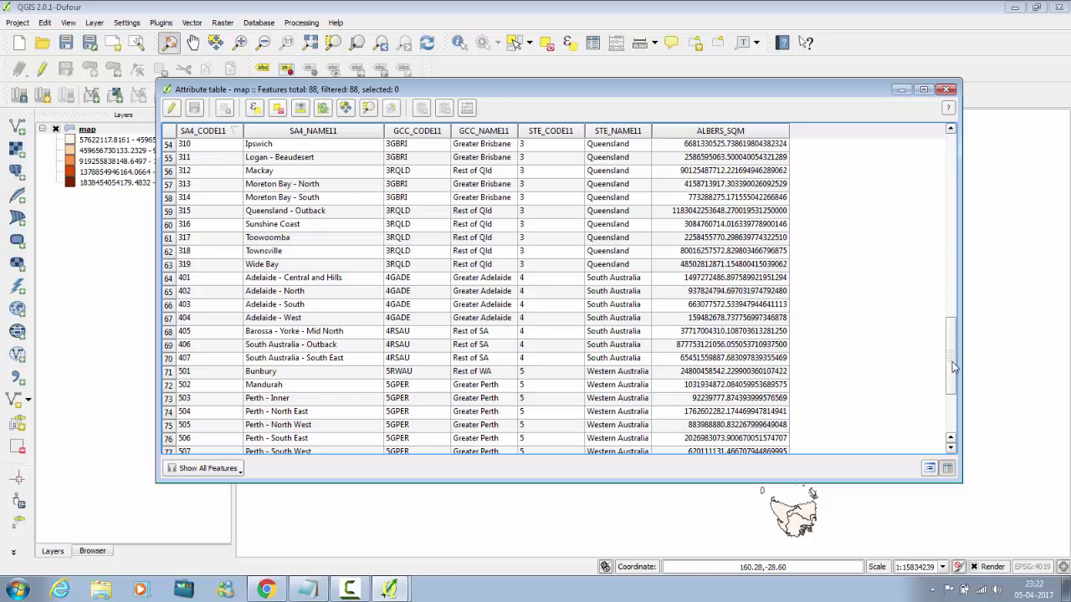
scroll(954, 368, down, 3)
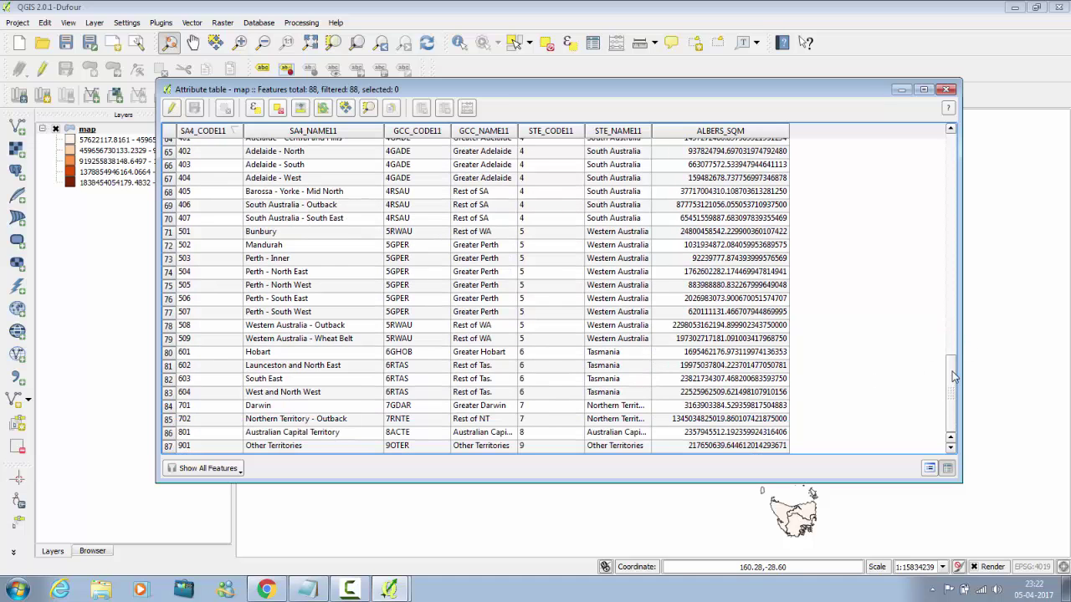
drag(951, 368, 941, 167)
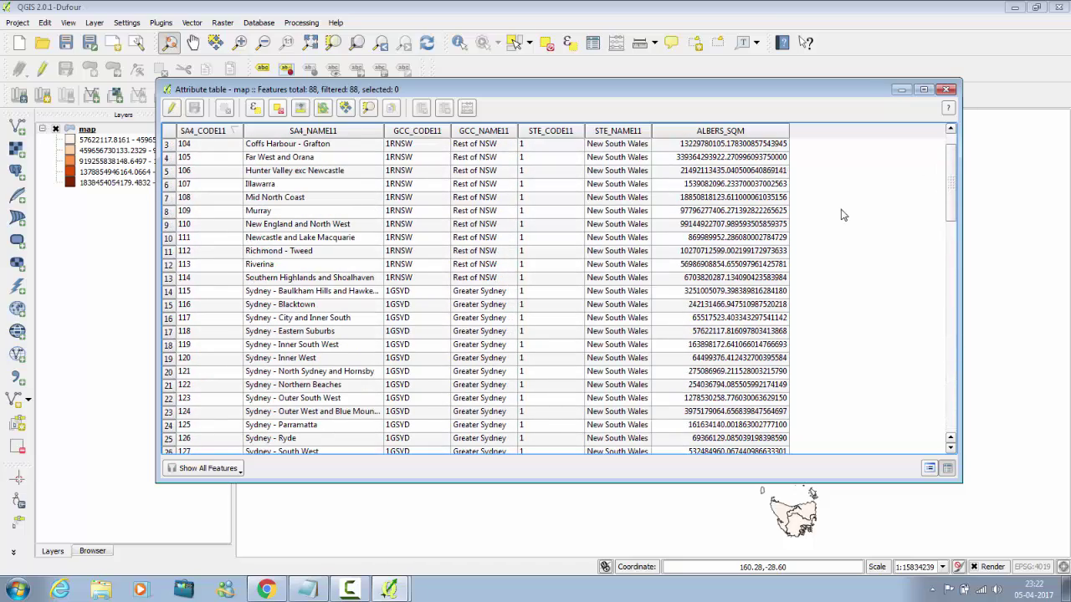
click(753, 238)
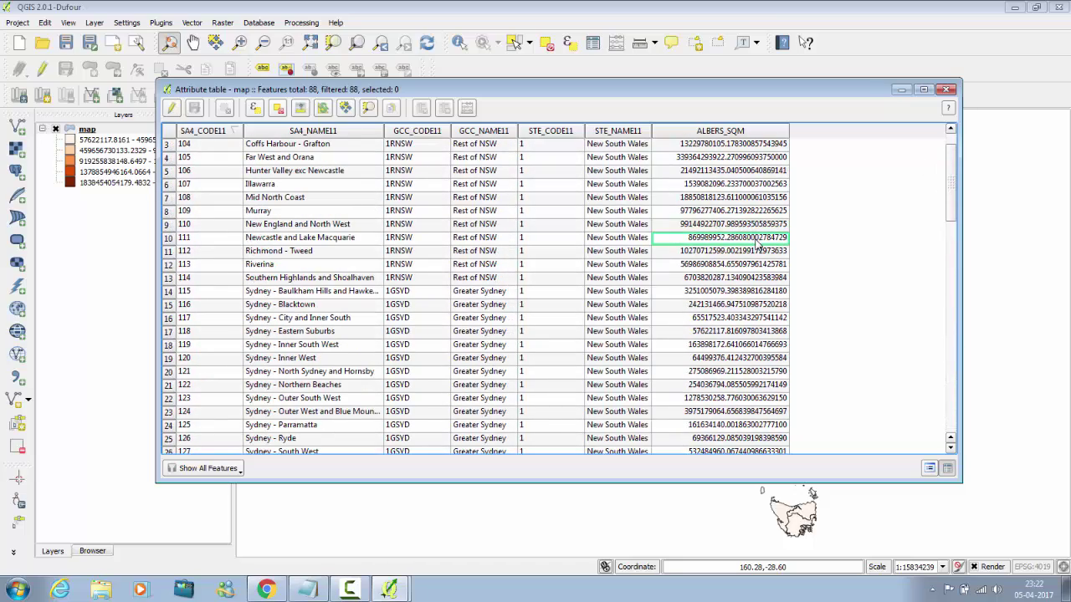
click(171, 109)
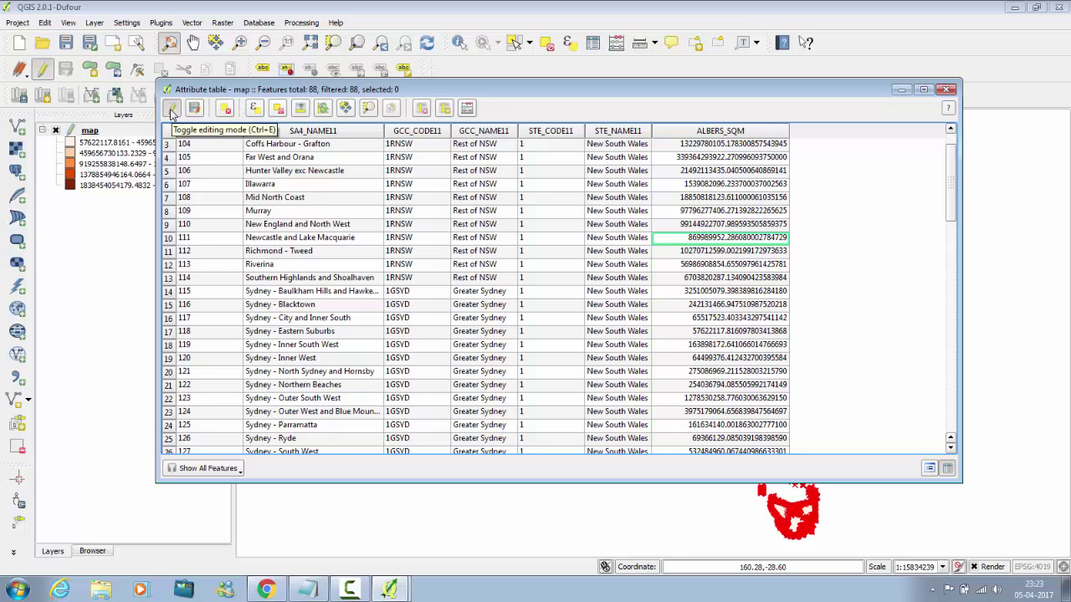
double_click(707, 241)
key(ctrl+c)
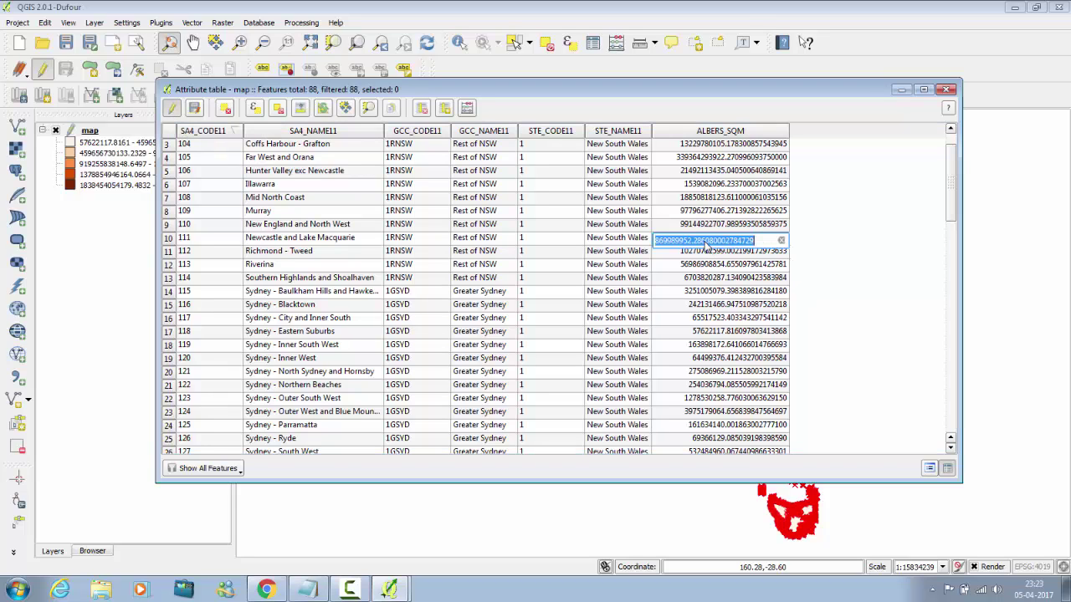
key(Return)
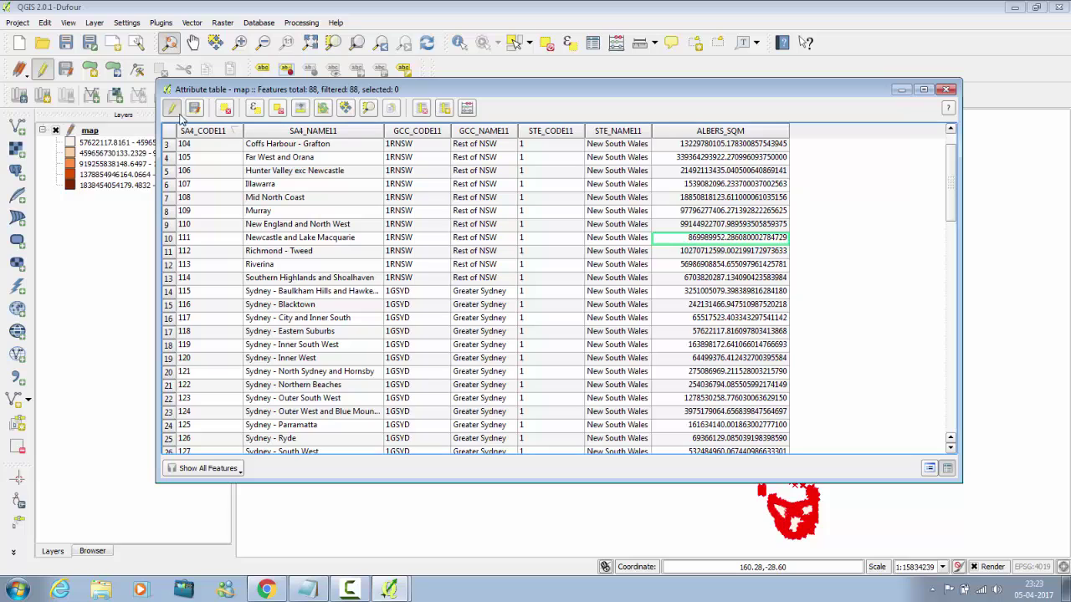
click(172, 109)
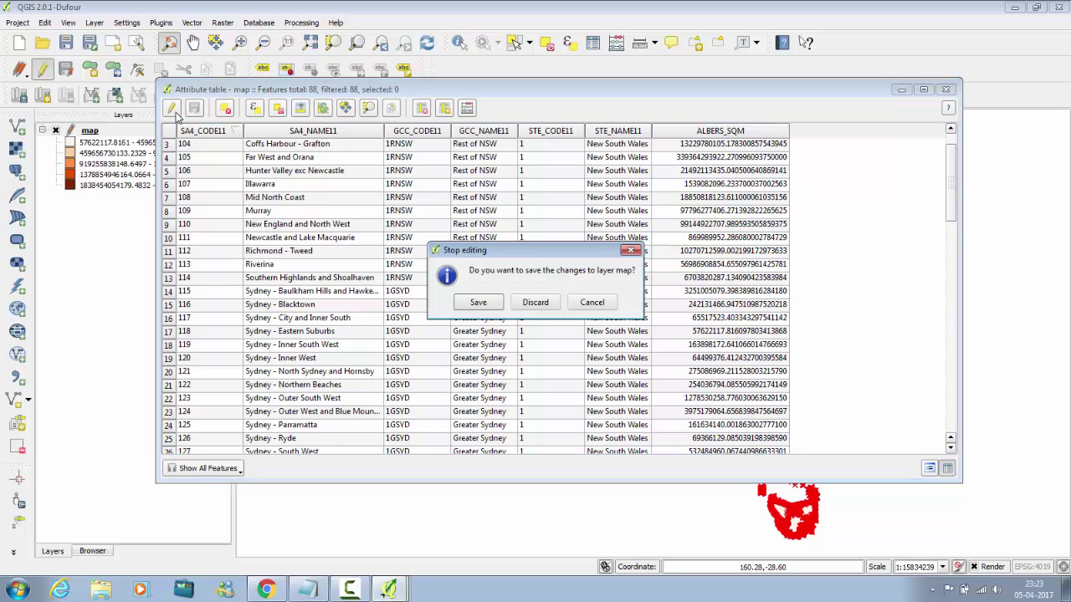
click(475, 304)
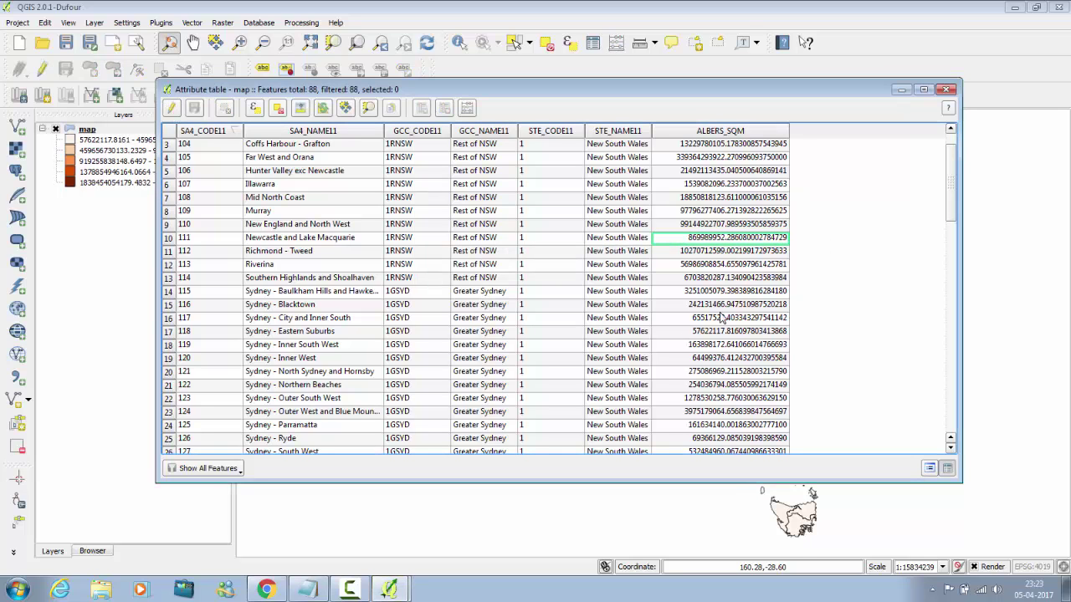
Close the attribute table, switch the map layer's renderer to Rule-based, and open its teal rule.
click(947, 89)
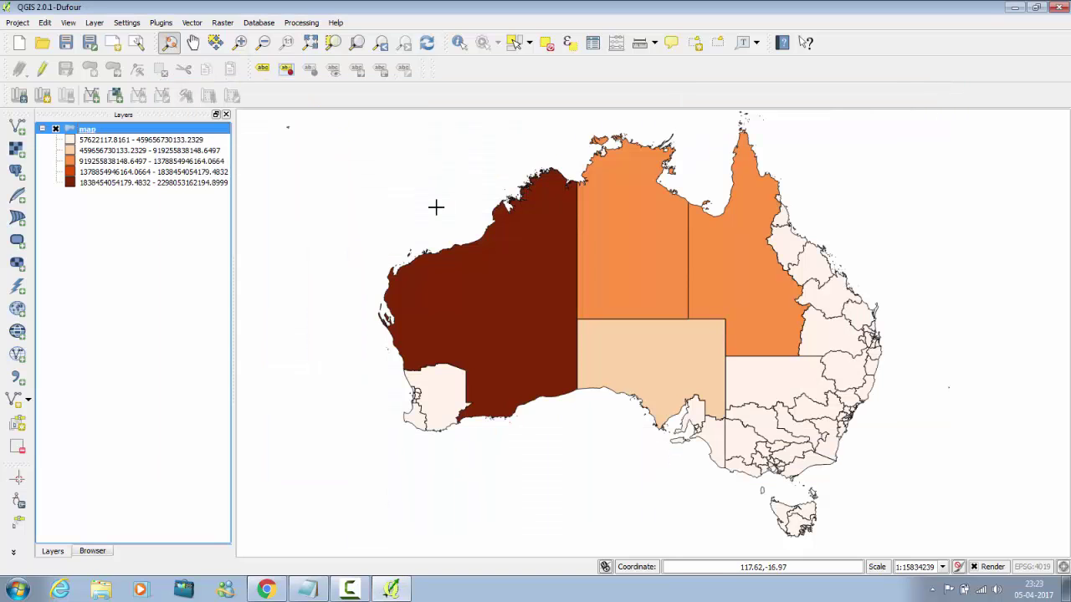
double_click(81, 132)
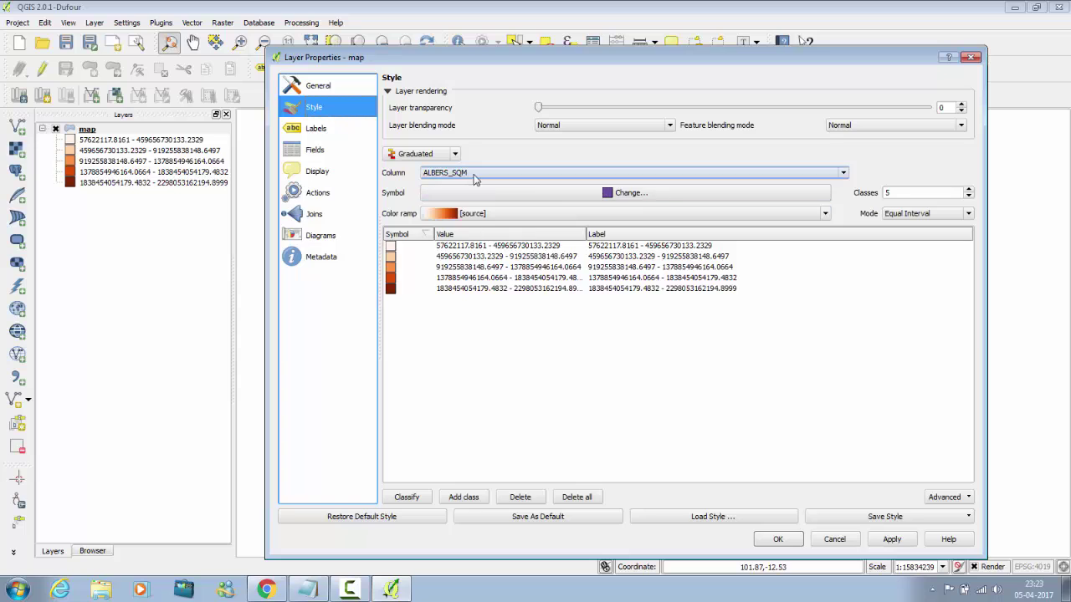
click(454, 155)
click(447, 198)
click(444, 154)
click(443, 200)
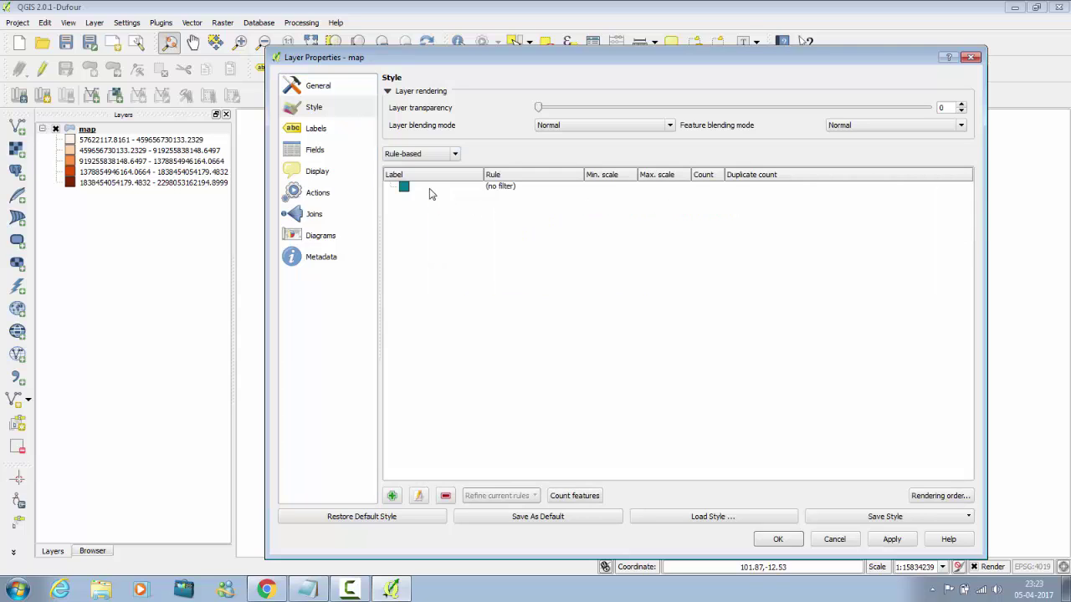
double_click(497, 189)
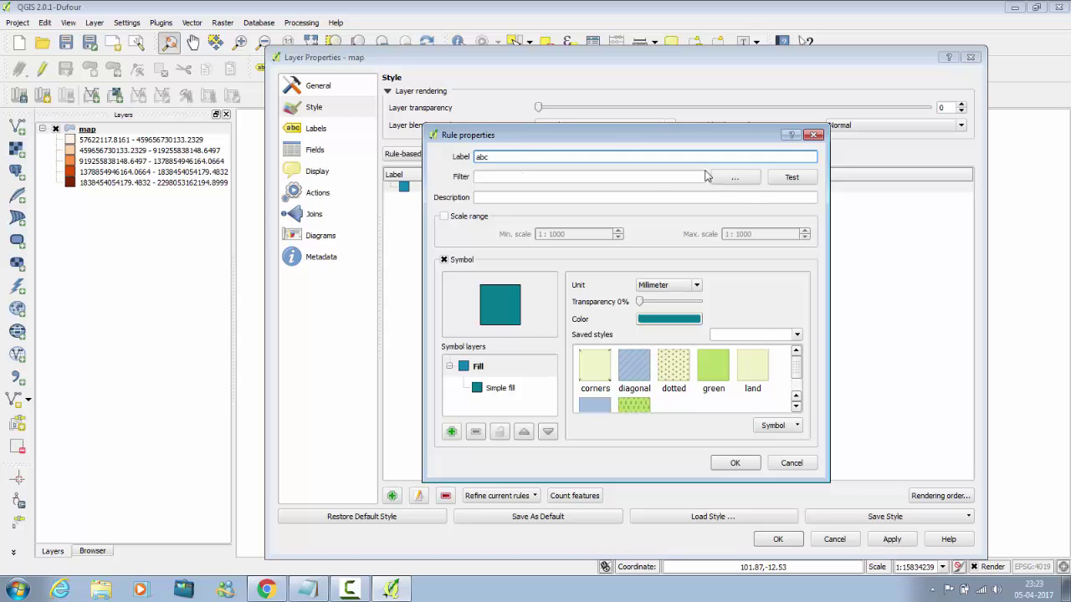
Build the rule filter "ALBERS_SQM" > 869989952.286080002784729 in the expression builder.
click(734, 176)
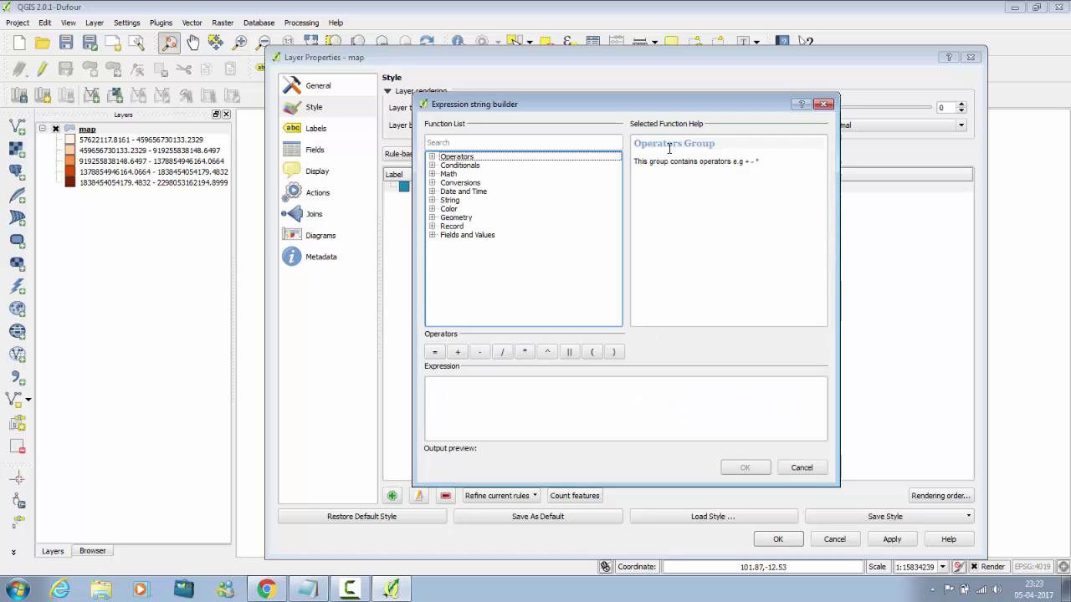
click(432, 236)
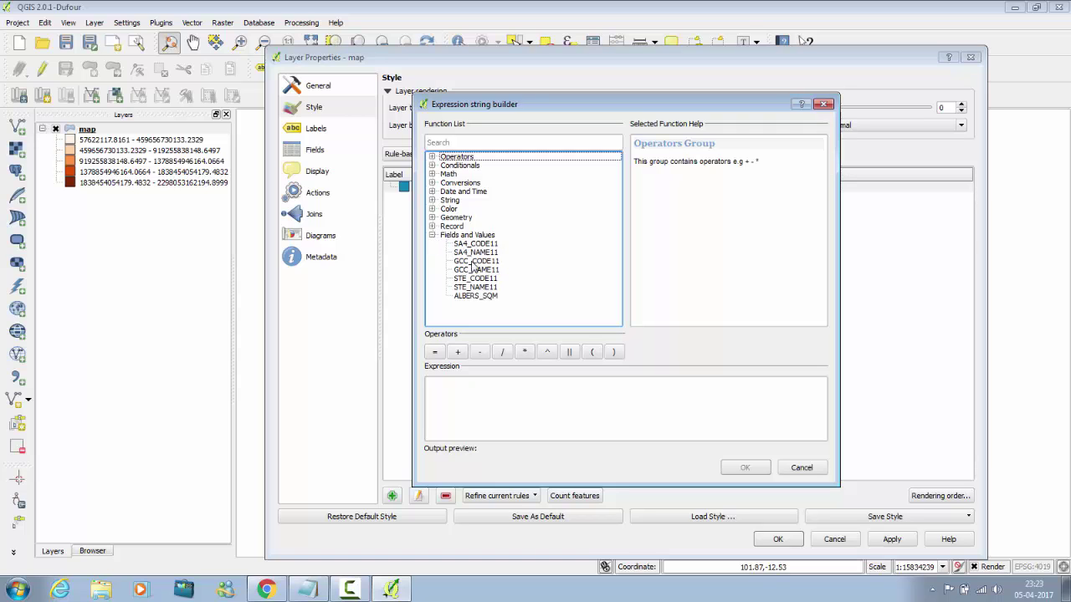
double_click(473, 297)
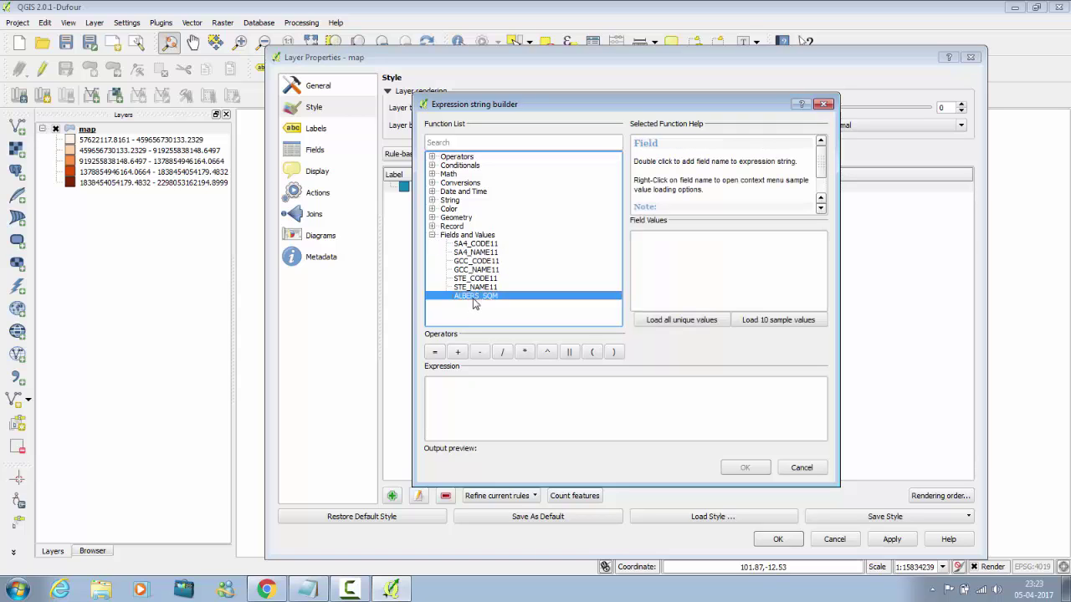
text(>)
key(ctrl+v)
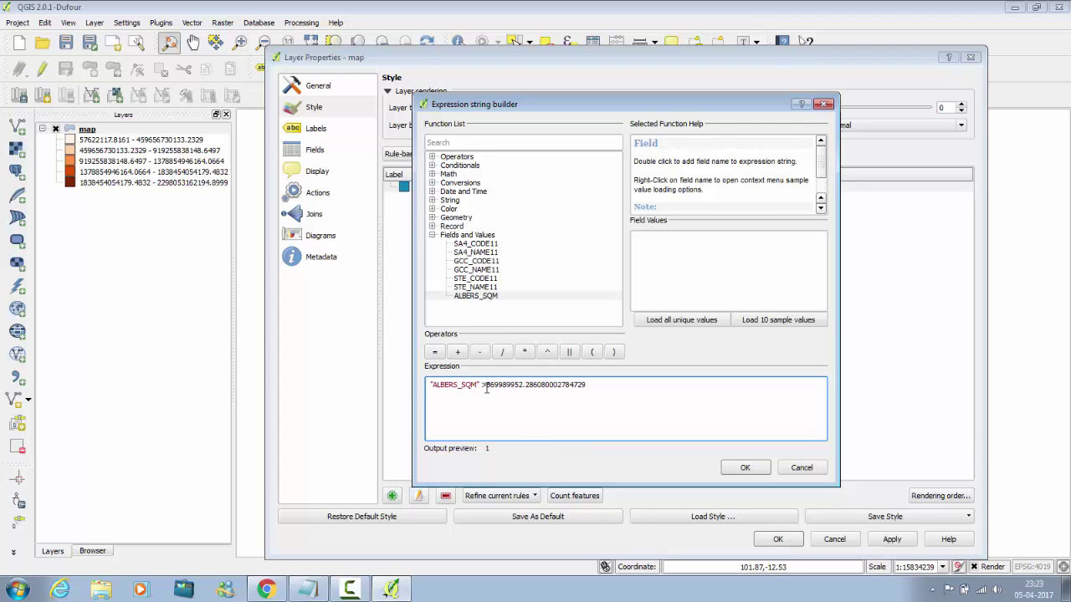
click(742, 469)
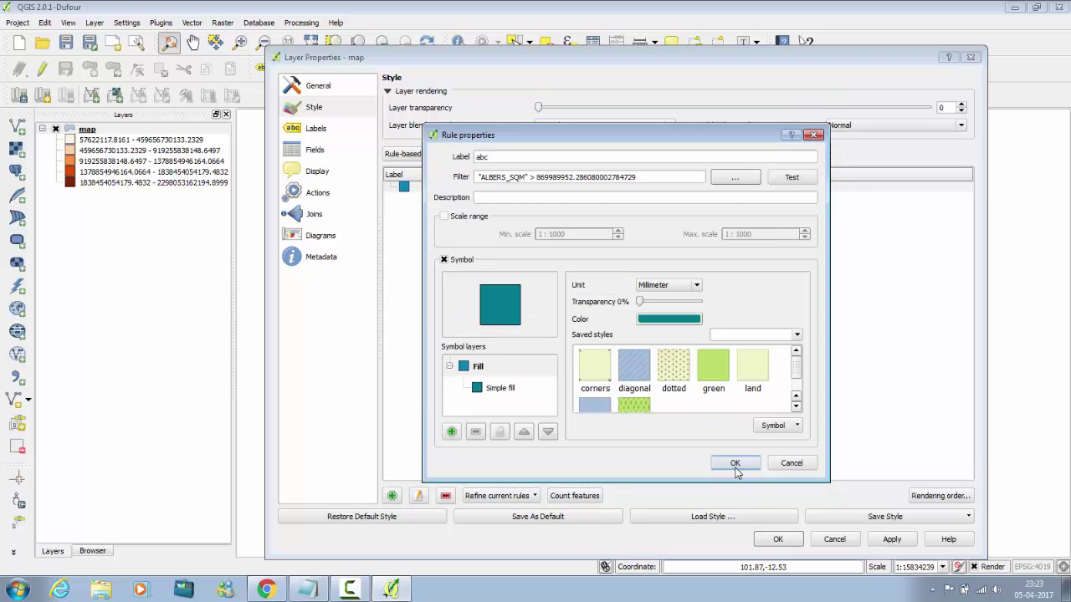
Save the abc rule and apply the rule-based style to the map layer.
click(737, 462)
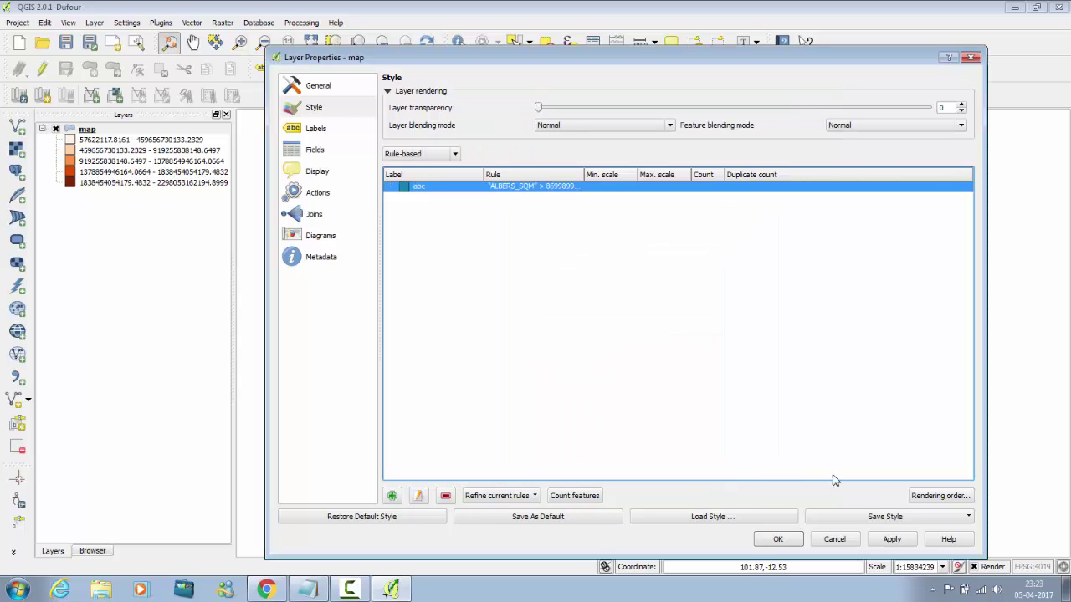
click(892, 541)
click(794, 543)
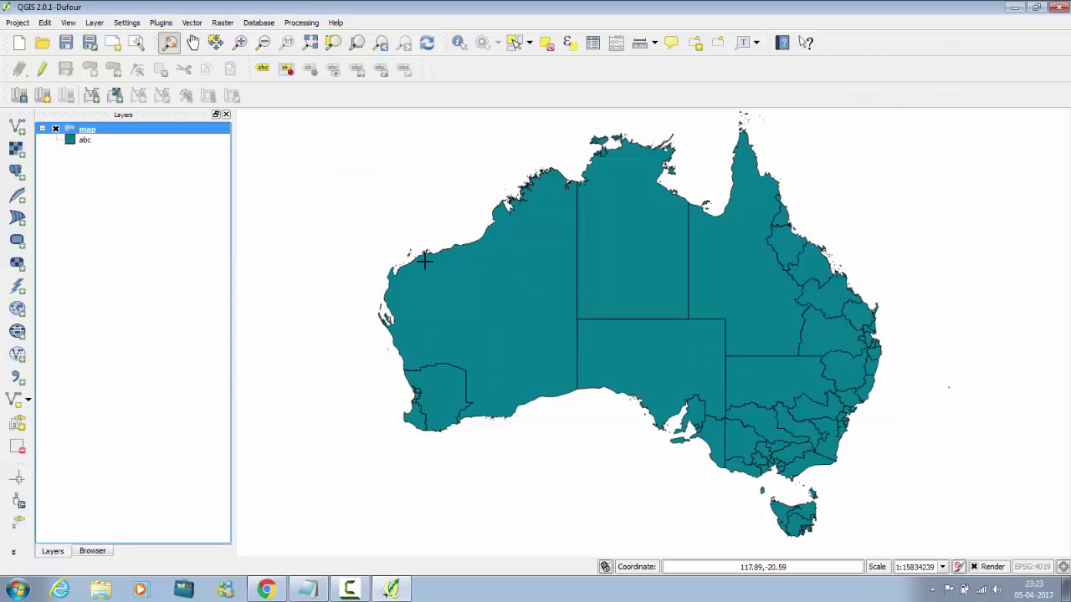
Reopen the layer properties to confirm the Rule-based renderer, then close them.
double_click(128, 136)
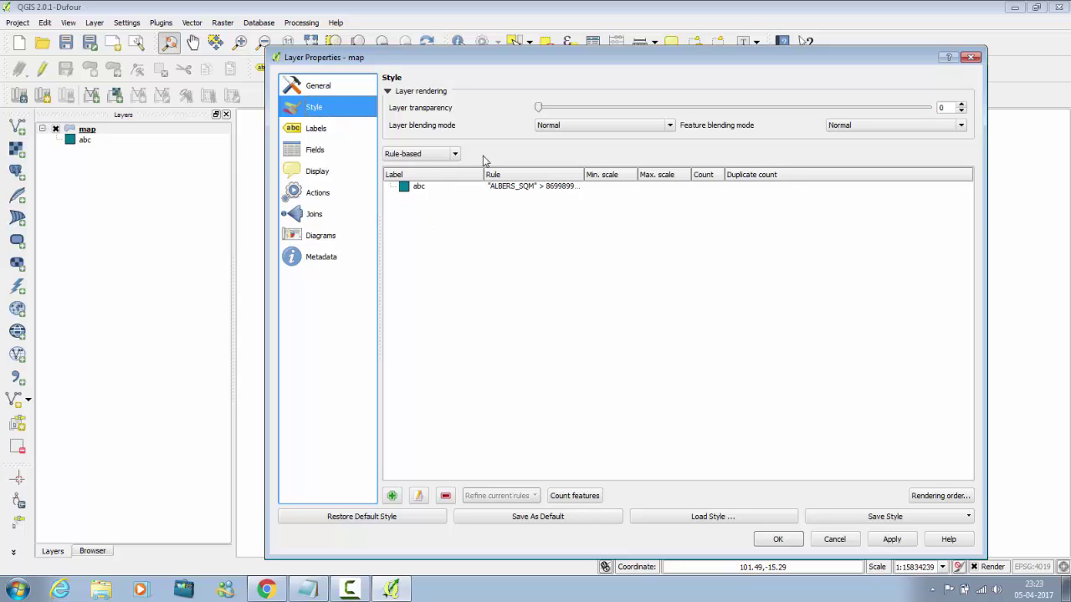
click(454, 154)
click(499, 219)
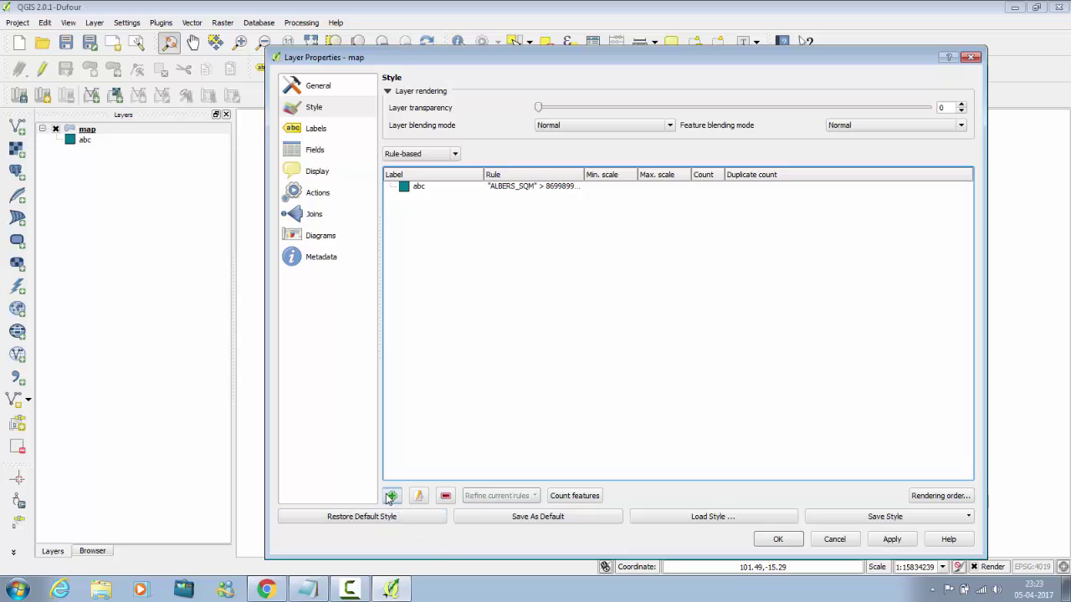
click(971, 57)
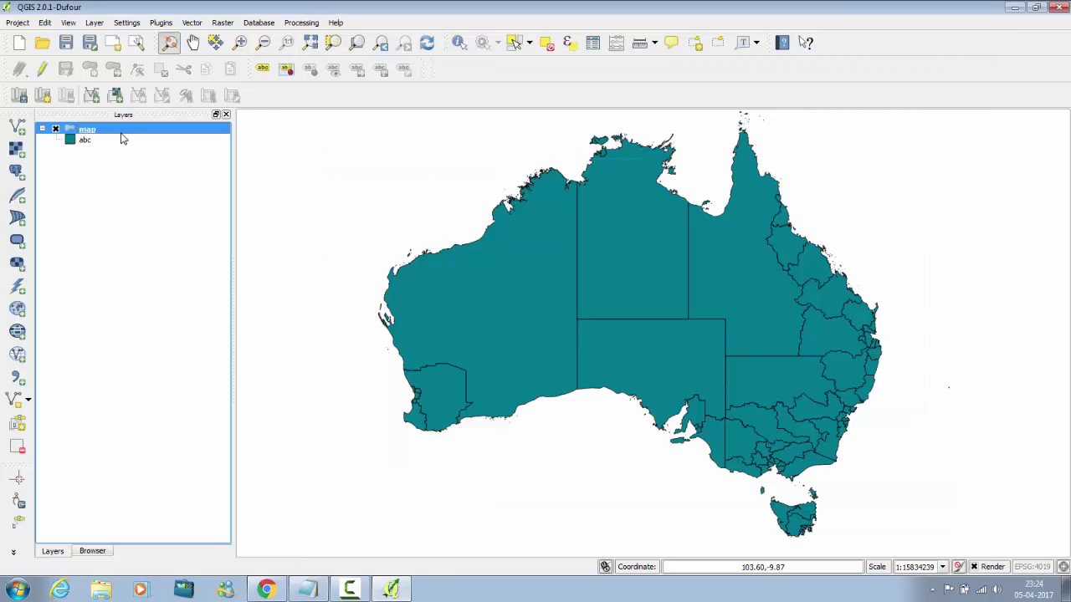
Check the map layer's attribute table (SA4_CODE11 value 102), then reopen its Style properties.
double_click(121, 138)
click(970, 59)
click(592, 43)
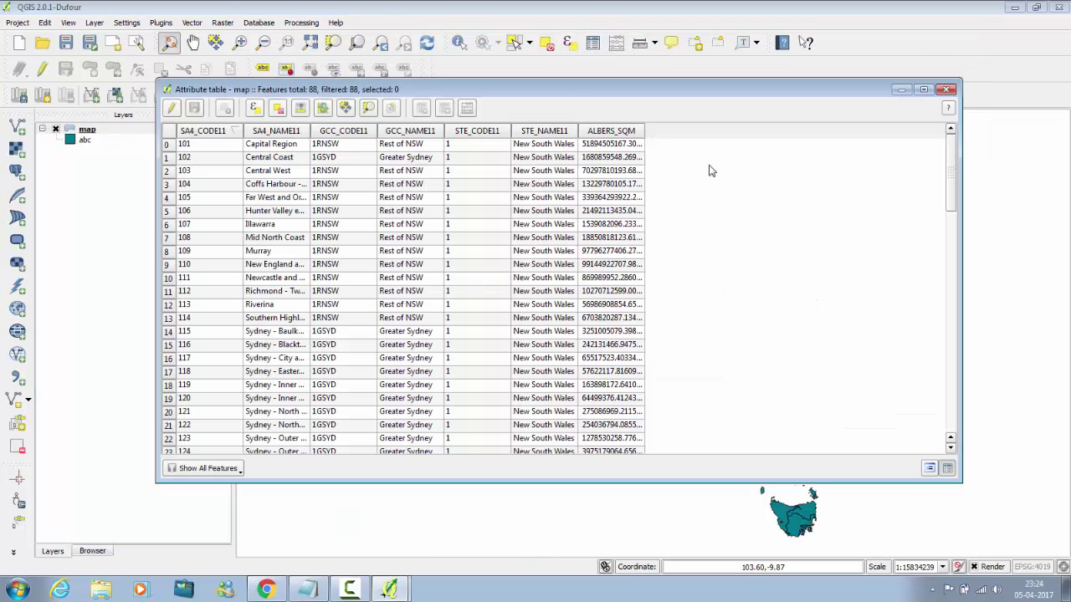
click(183, 159)
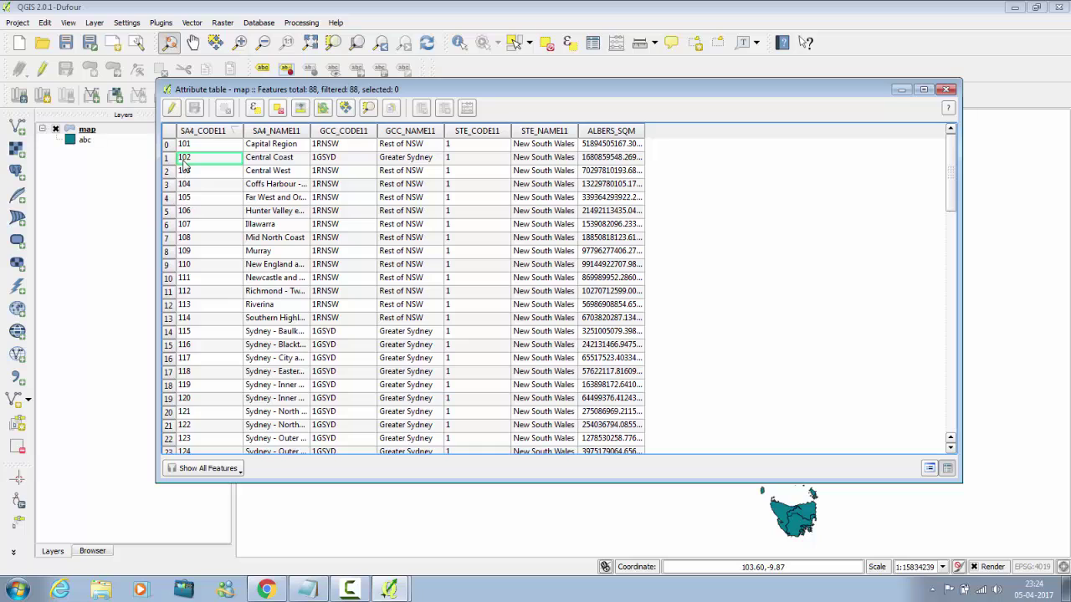
click(946, 89)
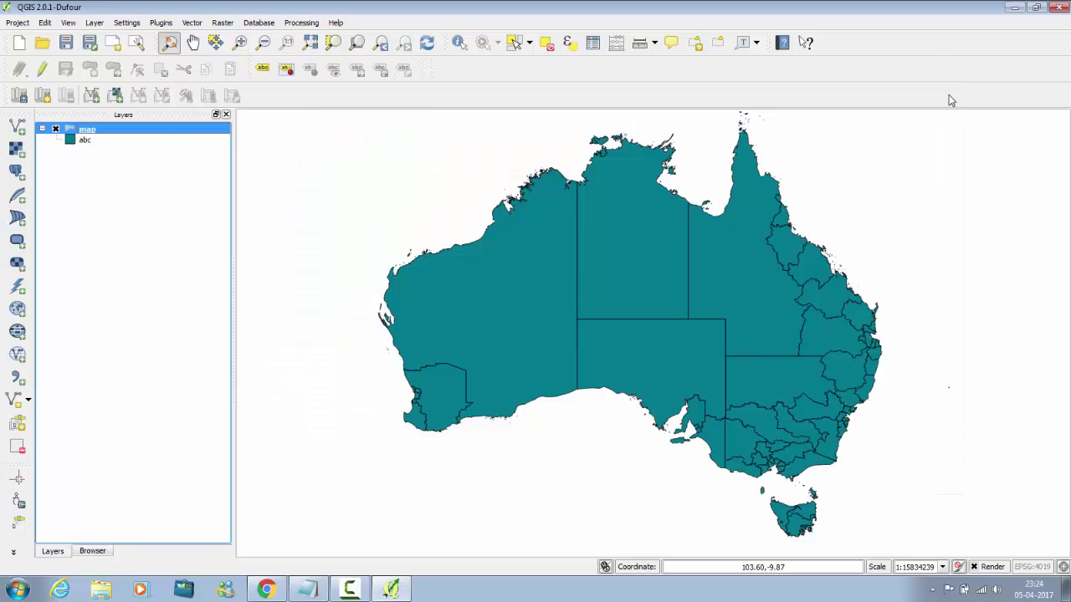
double_click(171, 132)
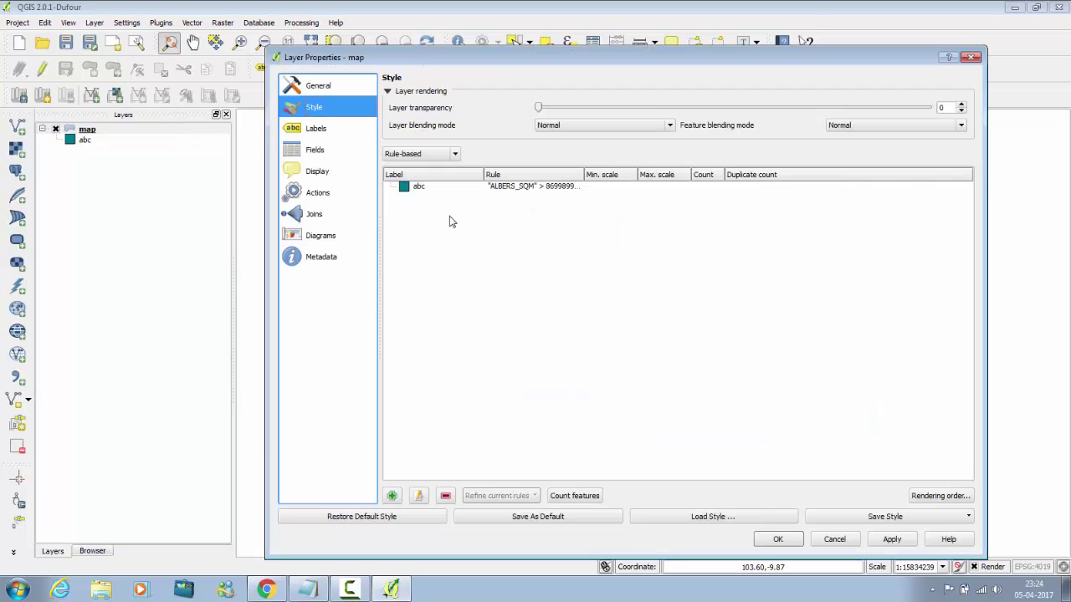
Create a rule labelled xyz using the 'green' saved fill and start its filter expression.
click(391, 497)
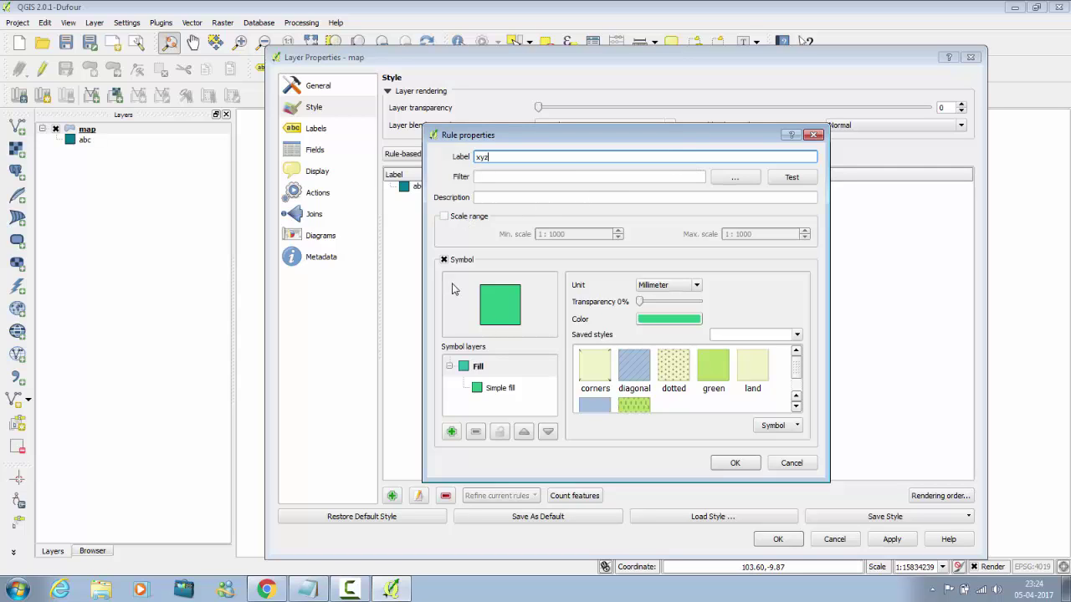
click(629, 371)
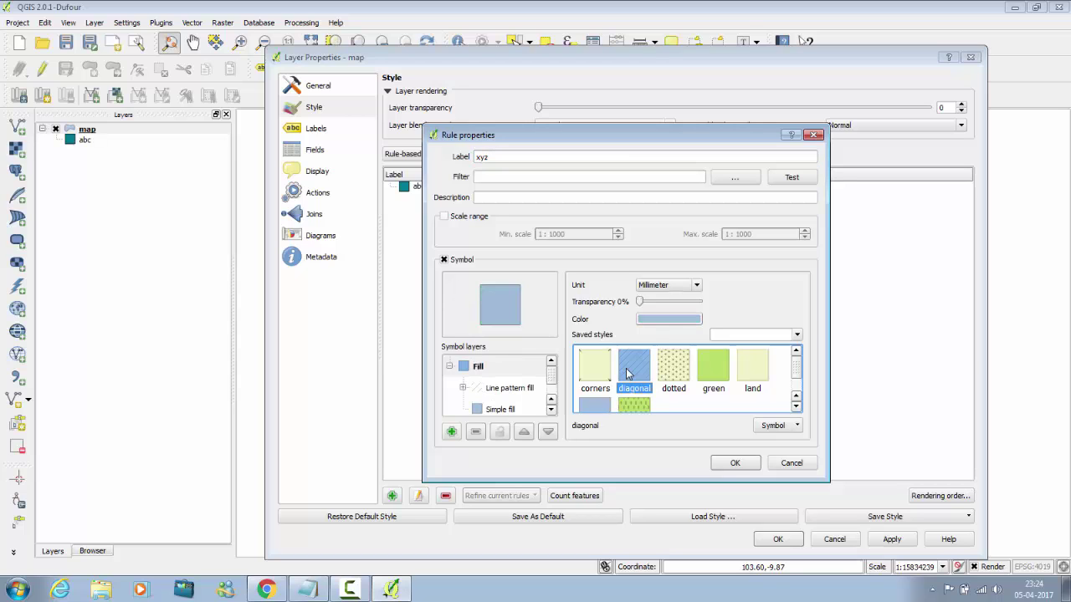
click(726, 381)
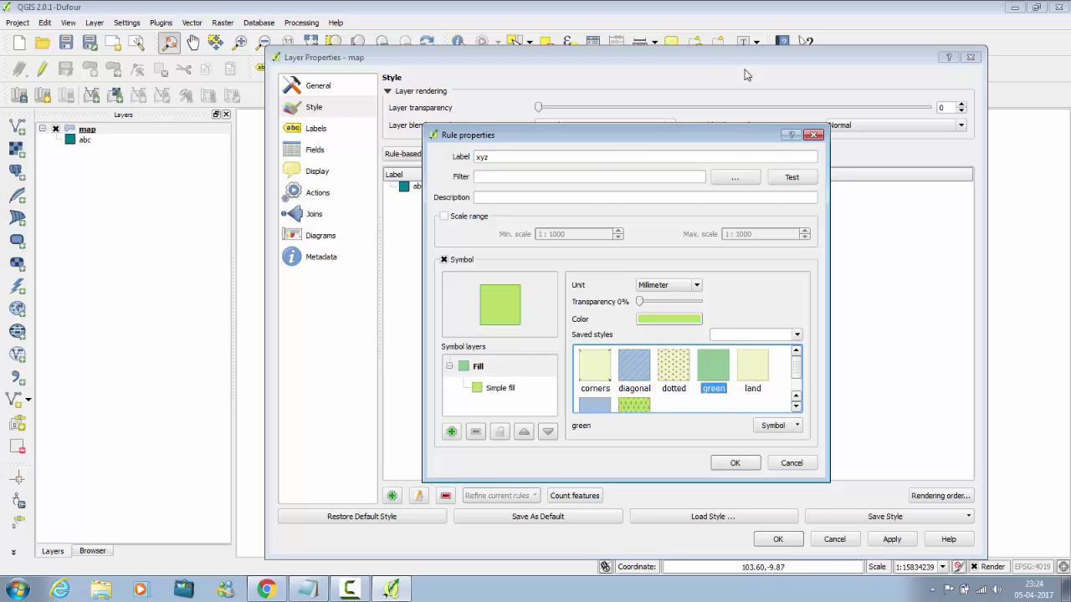
click(750, 176)
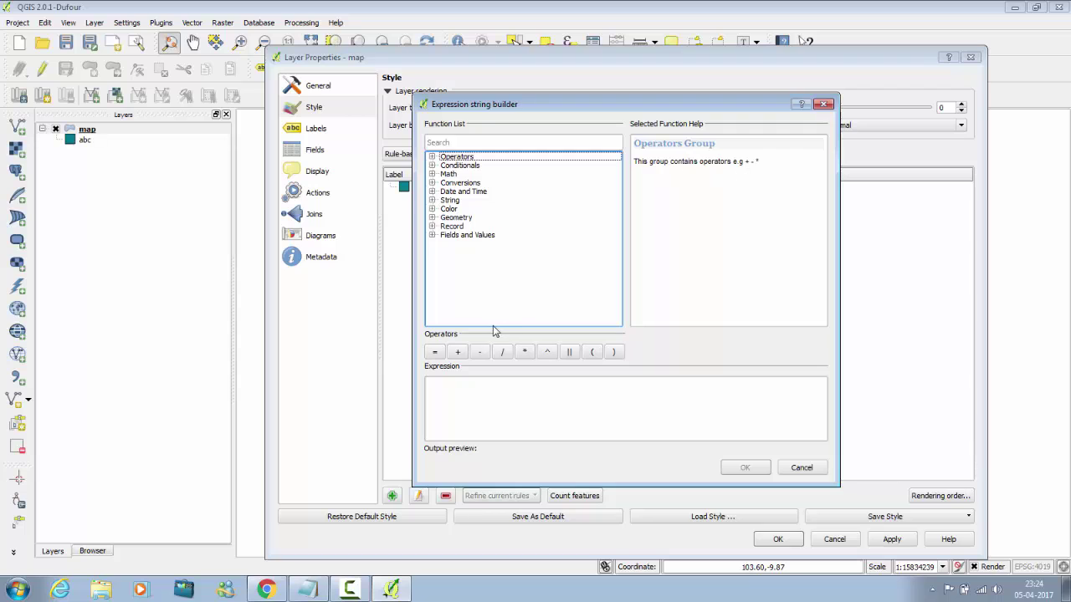
Start the xyz filter expression with the SA4_CODE11 field, discarding a trial comparison.
click(431, 235)
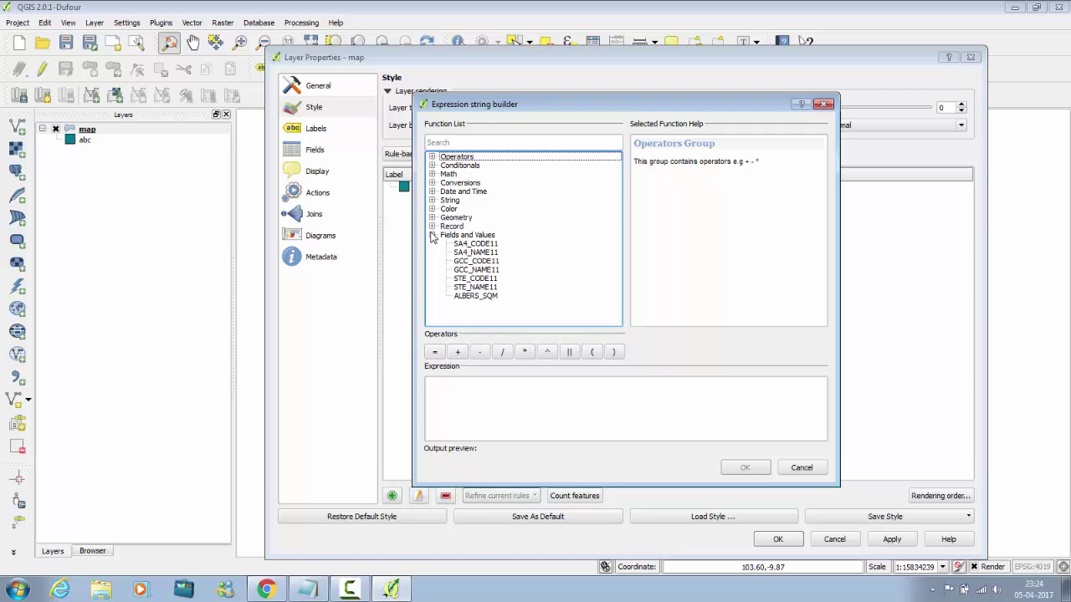
double_click(475, 244)
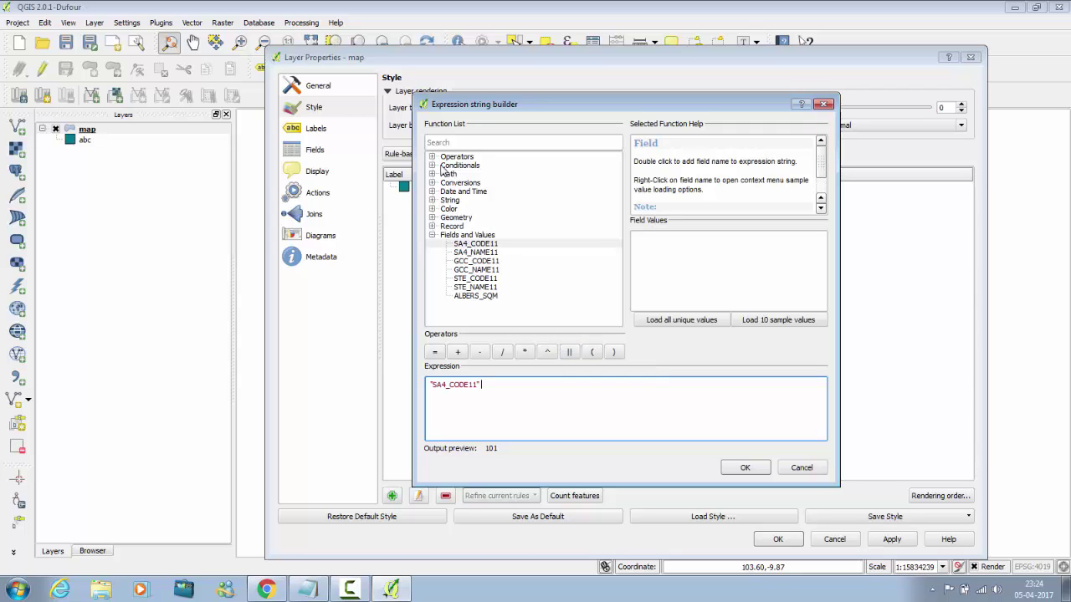
click(433, 157)
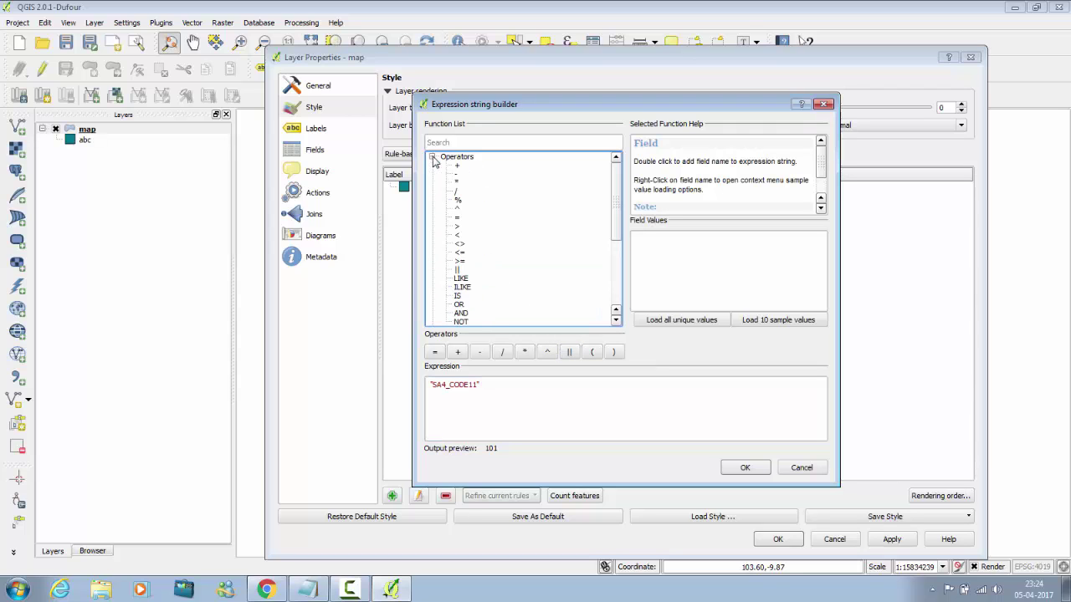
double_click(458, 228)
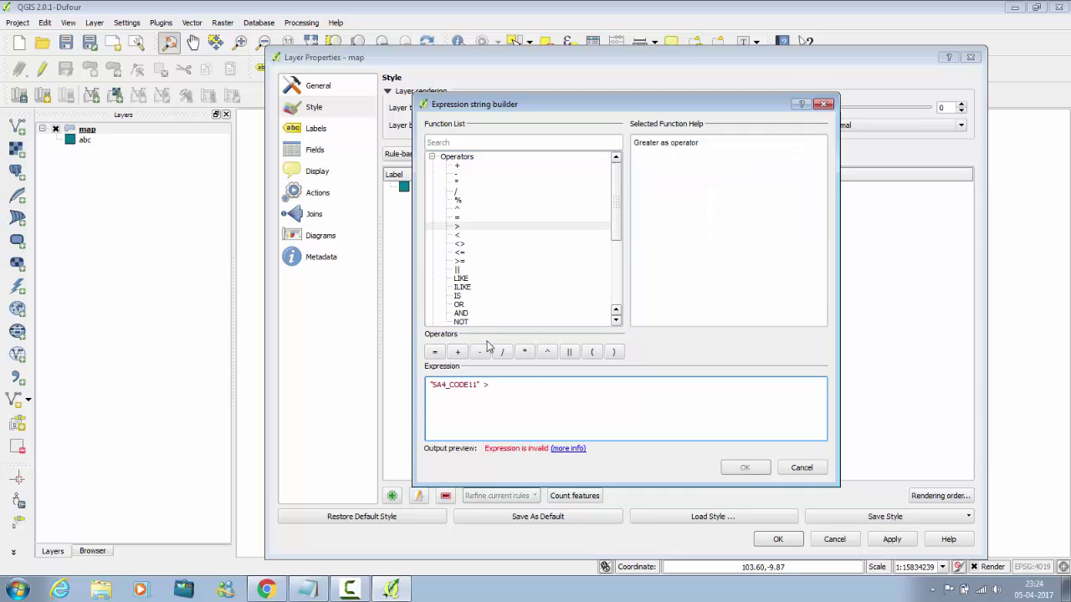
text(1)
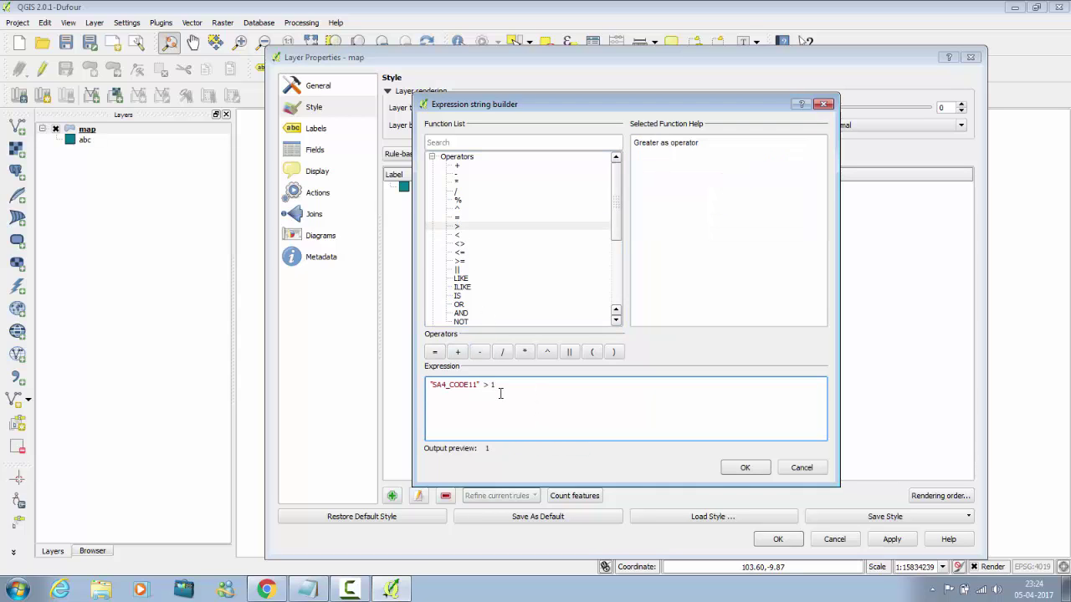
key(BackSpace)
text(1)
key(BackSpace)
key(BackSpace)
key(BackSpace)
key(BackSpace)
Append || "ALBERS_SQM" to the filter and accept the expression.
drag(620, 228, 613, 317)
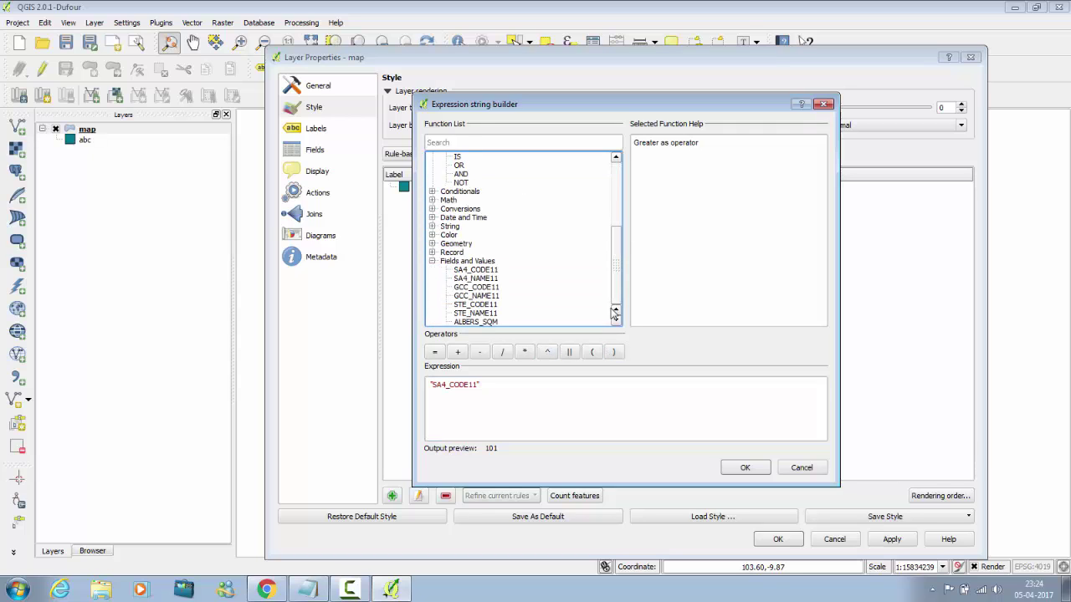
click(569, 352)
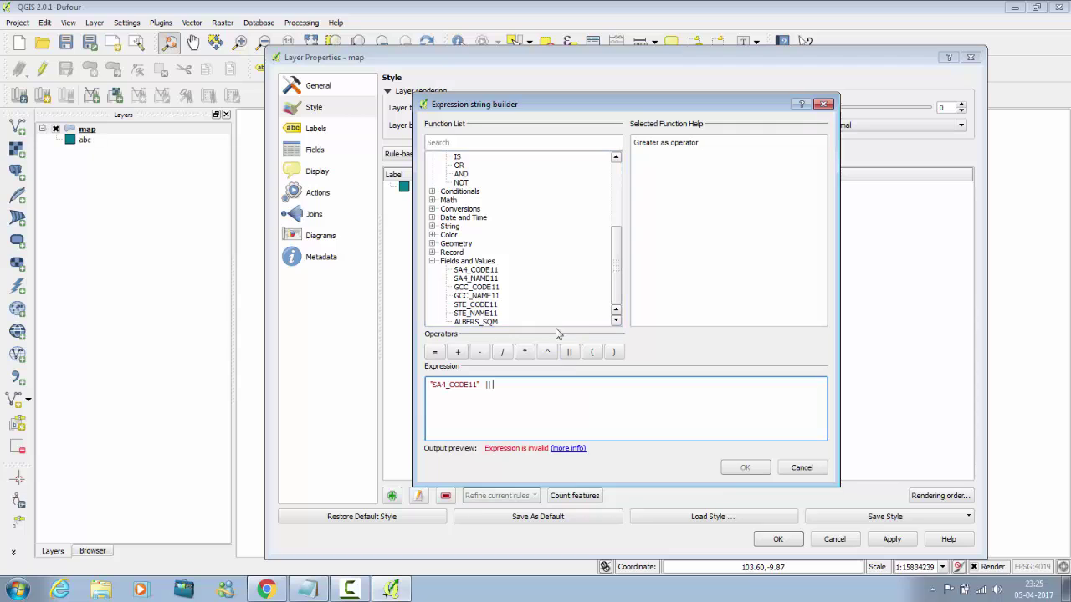
double_click(473, 323)
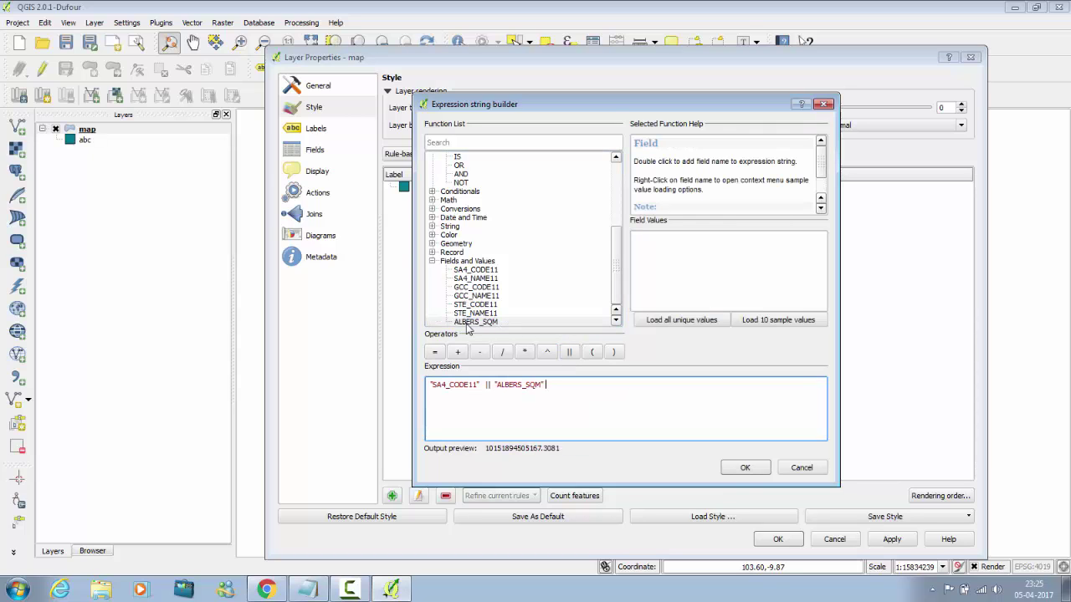
click(742, 468)
Save the xyz rule, then move it above abc in the rule list and apply.
click(753, 466)
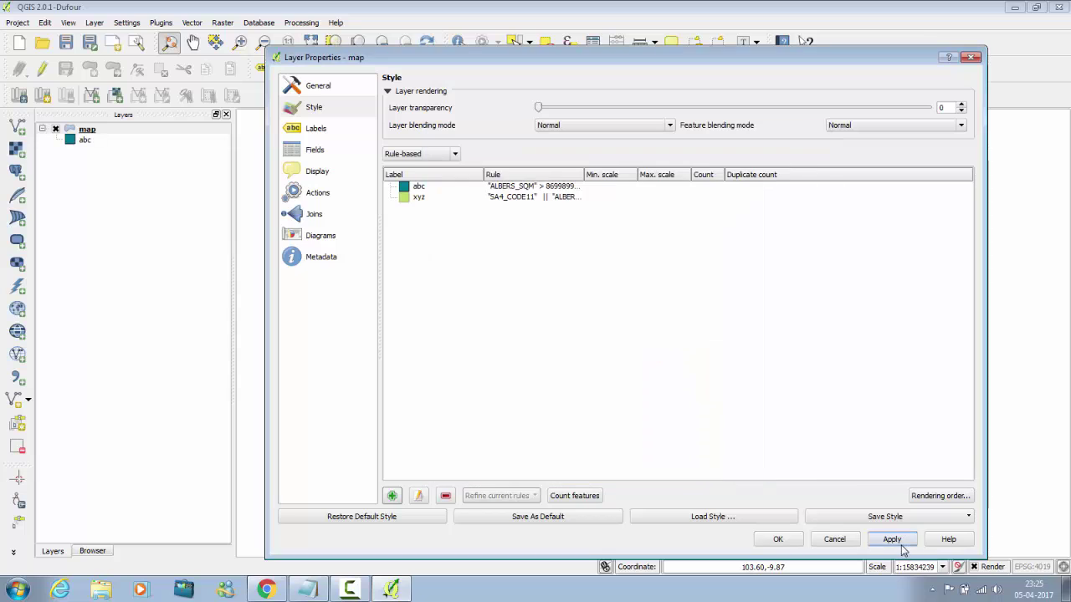
click(777, 539)
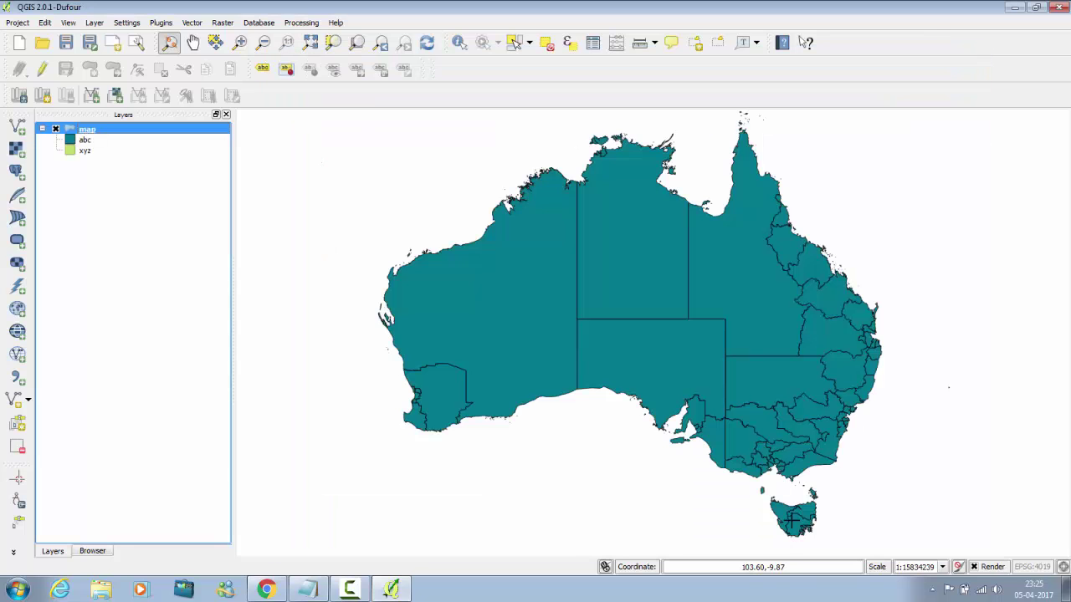
double_click(84, 149)
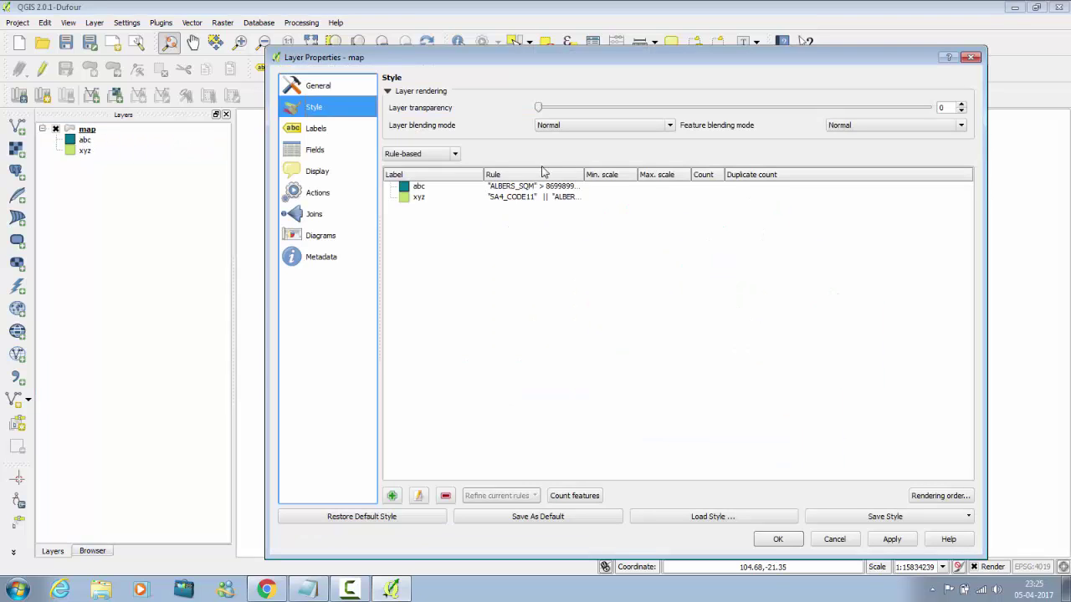
drag(553, 200, 553, 189)
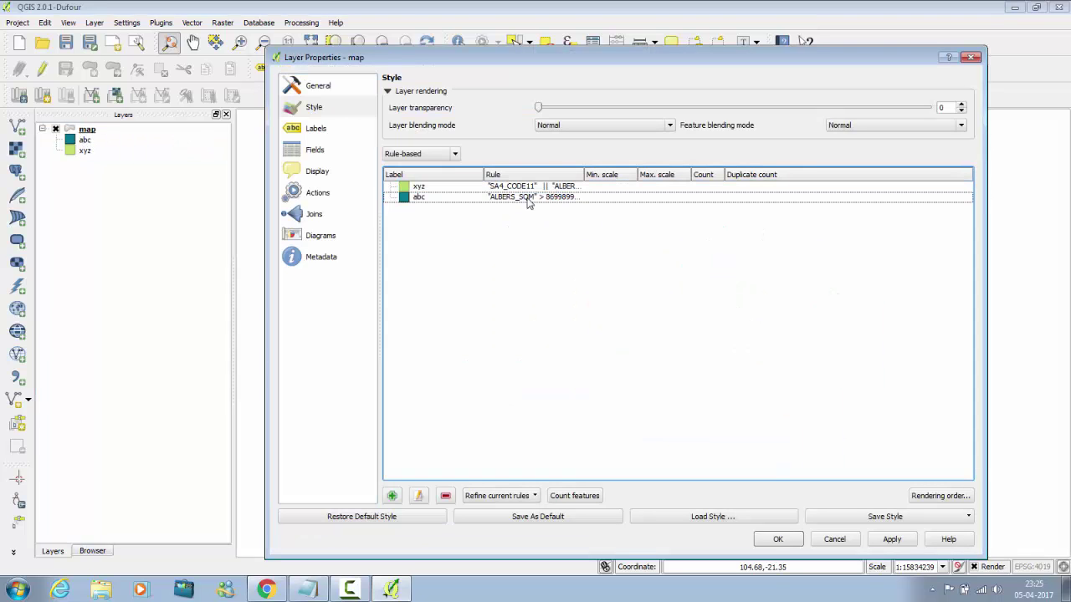
click(892, 539)
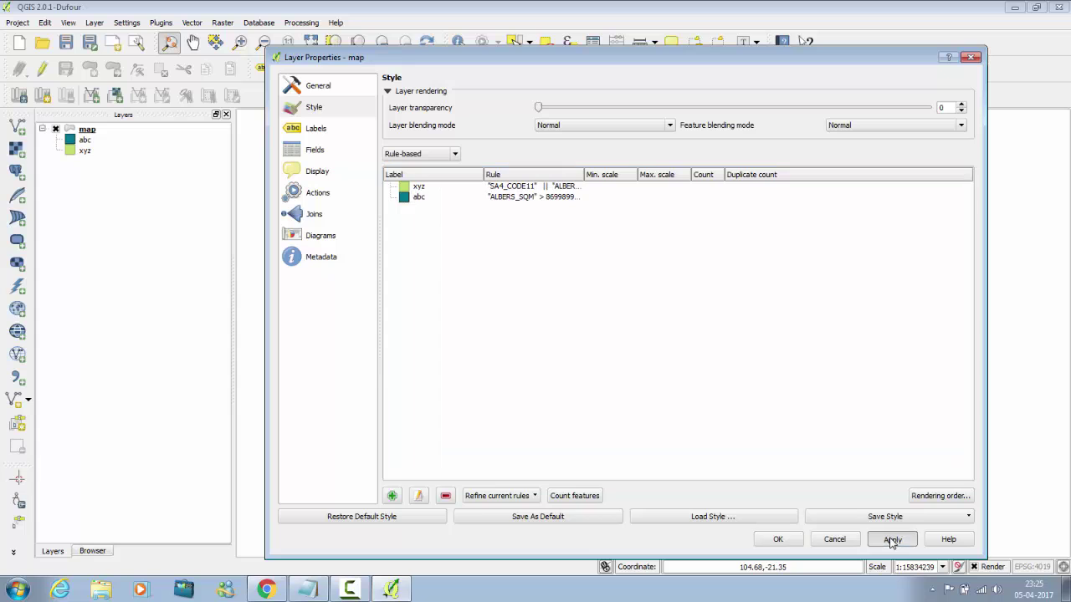
click(777, 539)
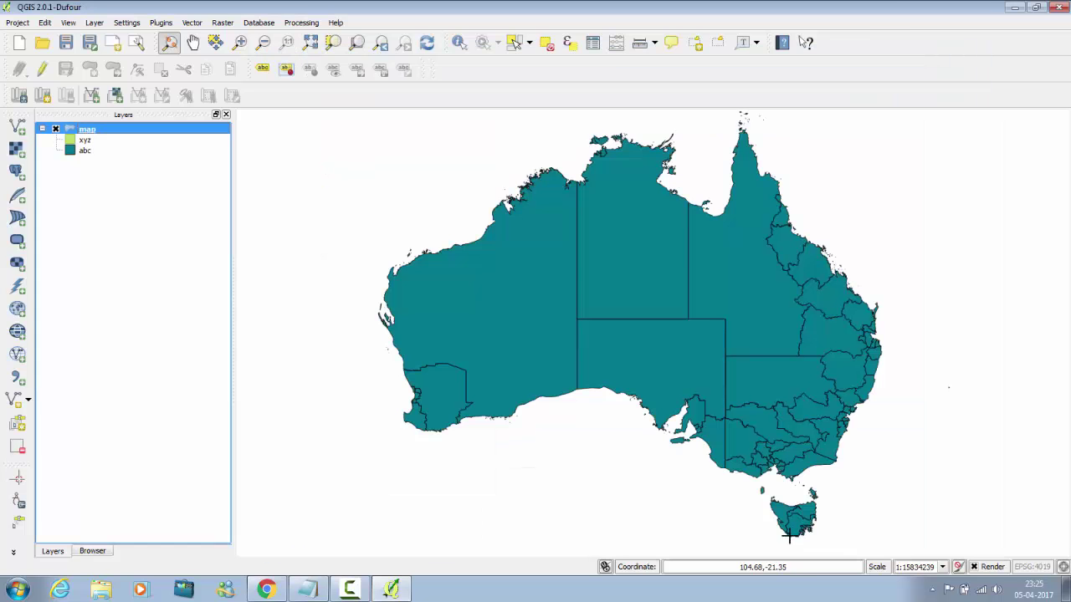
Trim the xyz rule's filter to "SA4_CODE11", test its feature count, and apply the style.
double_click(111, 133)
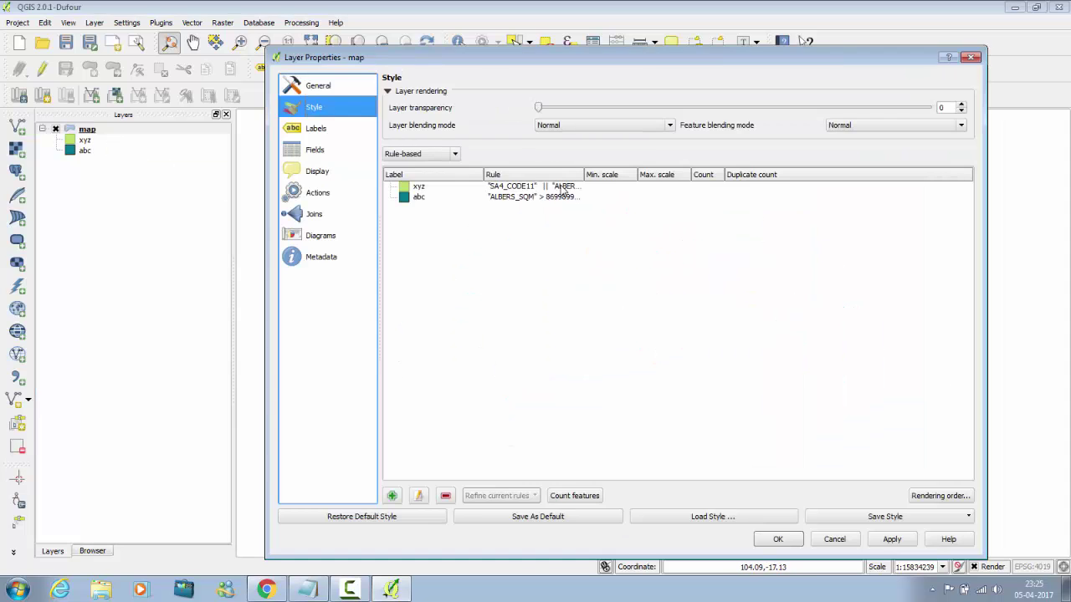
double_click(455, 188)
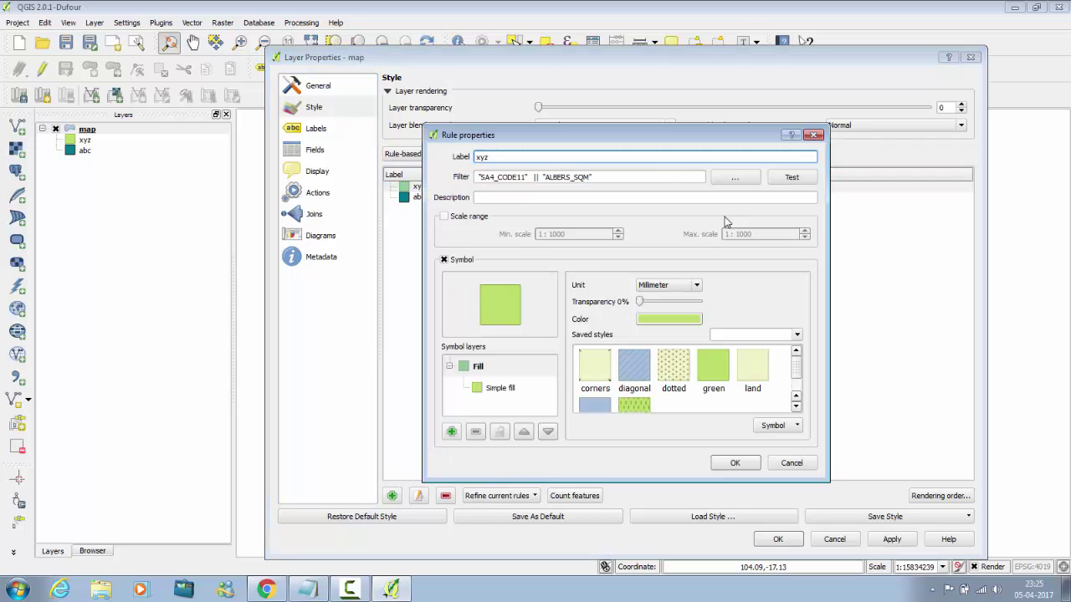
click(655, 174)
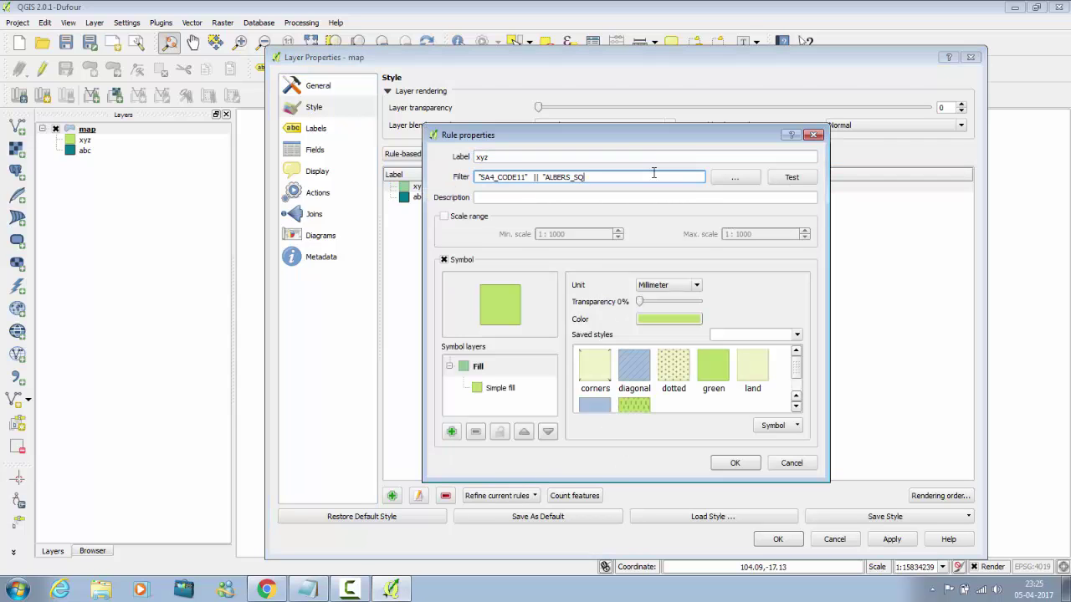
key(BackSpace)
key(BackSpace)
key(BackSpace)
click(791, 177)
click(622, 321)
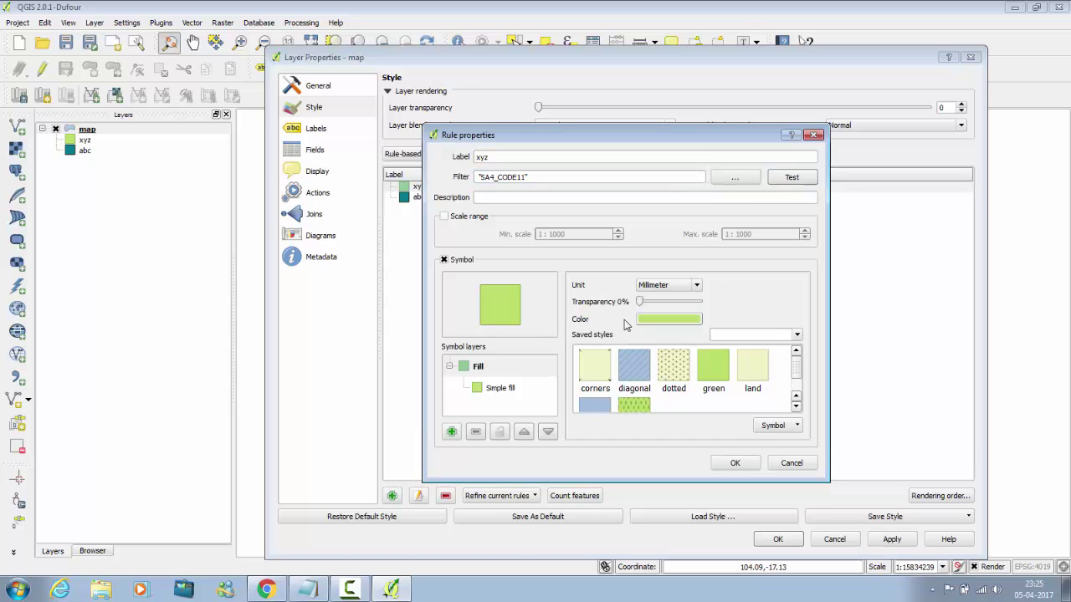
click(730, 467)
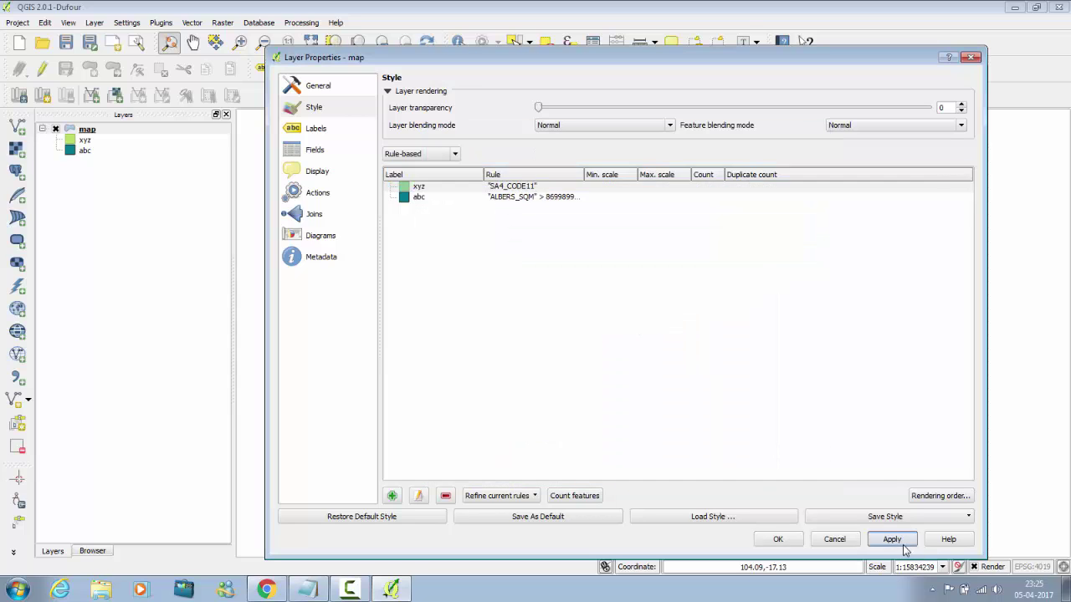
click(778, 539)
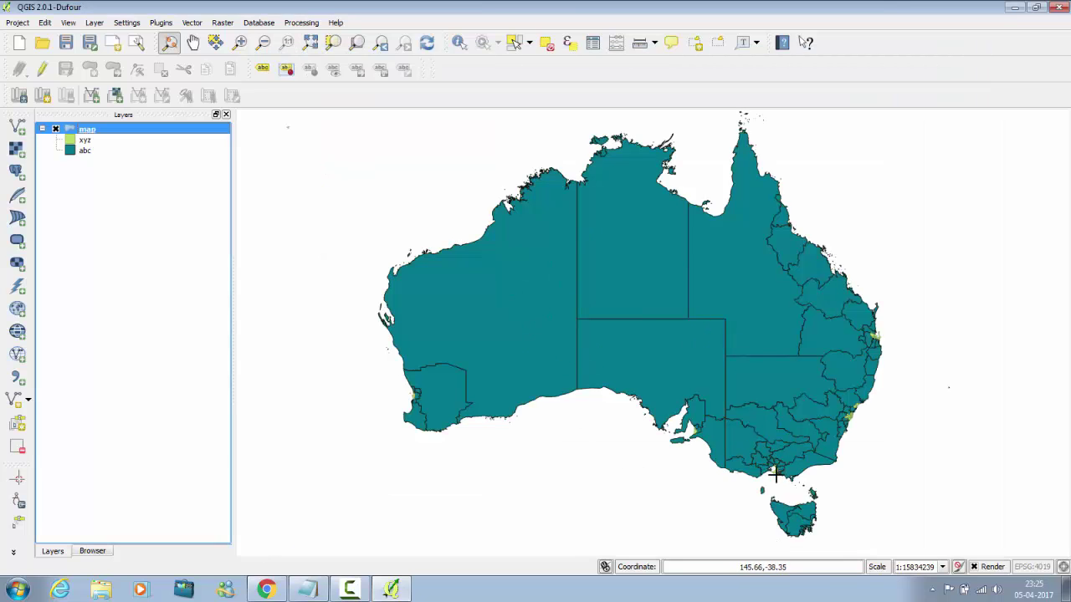
click(239, 43)
click(774, 463)
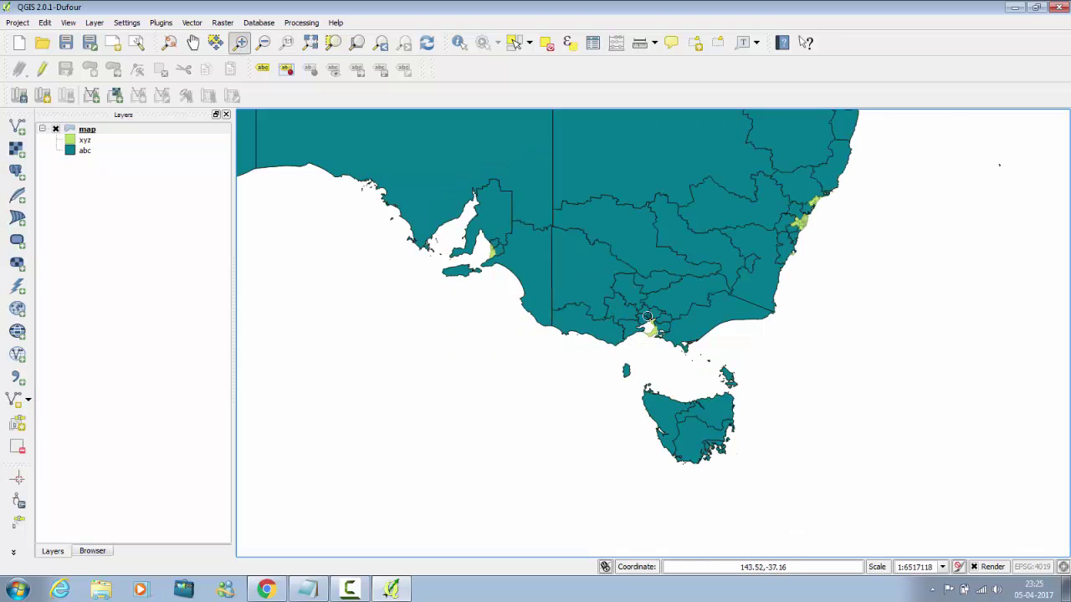
click(656, 328)
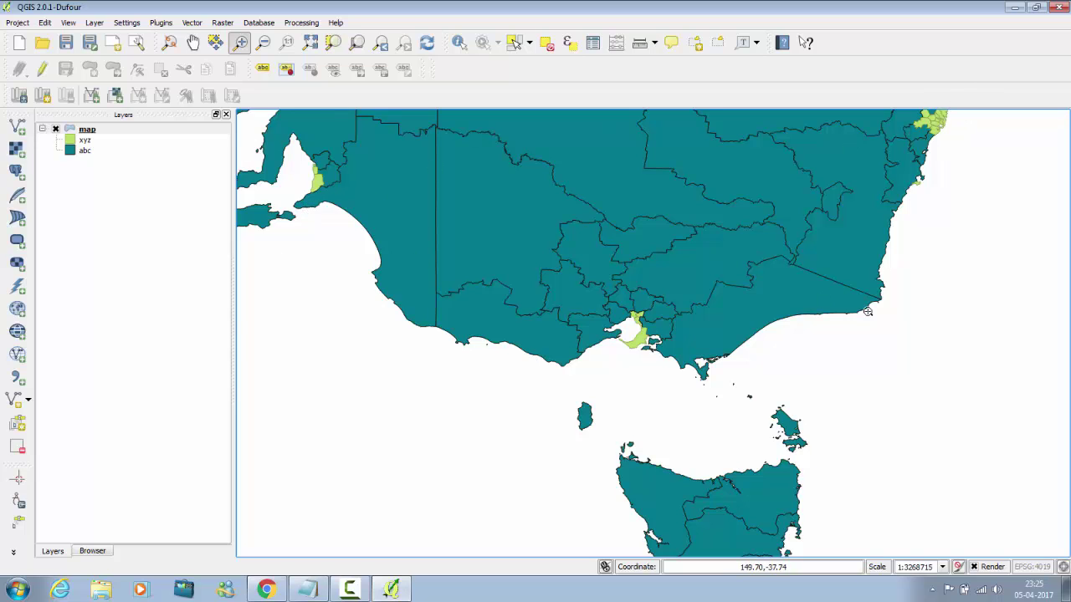
click(263, 46)
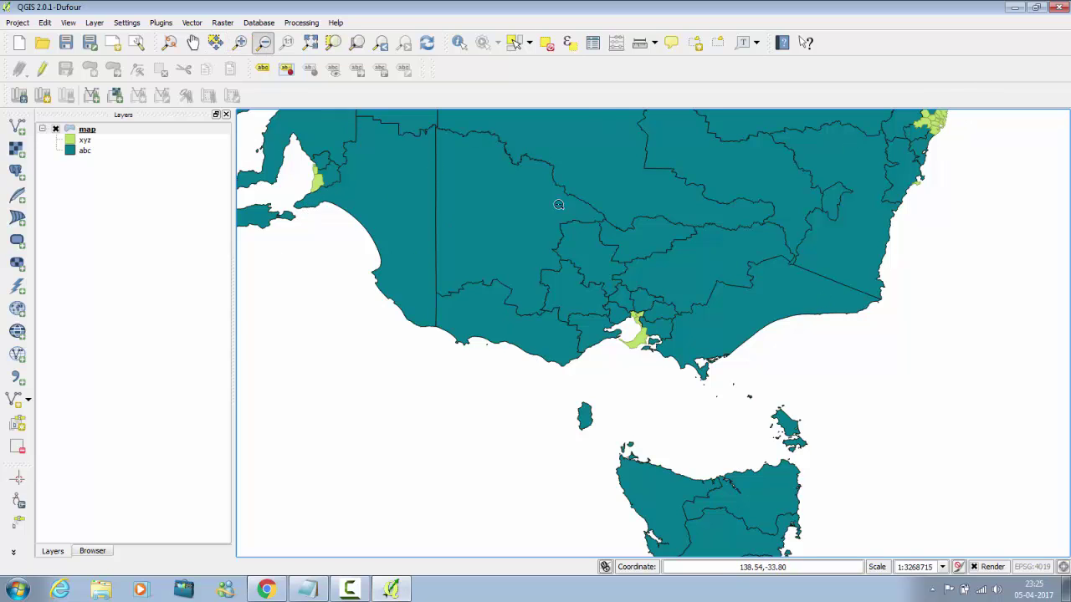
click(566, 210)
click(569, 195)
click(541, 186)
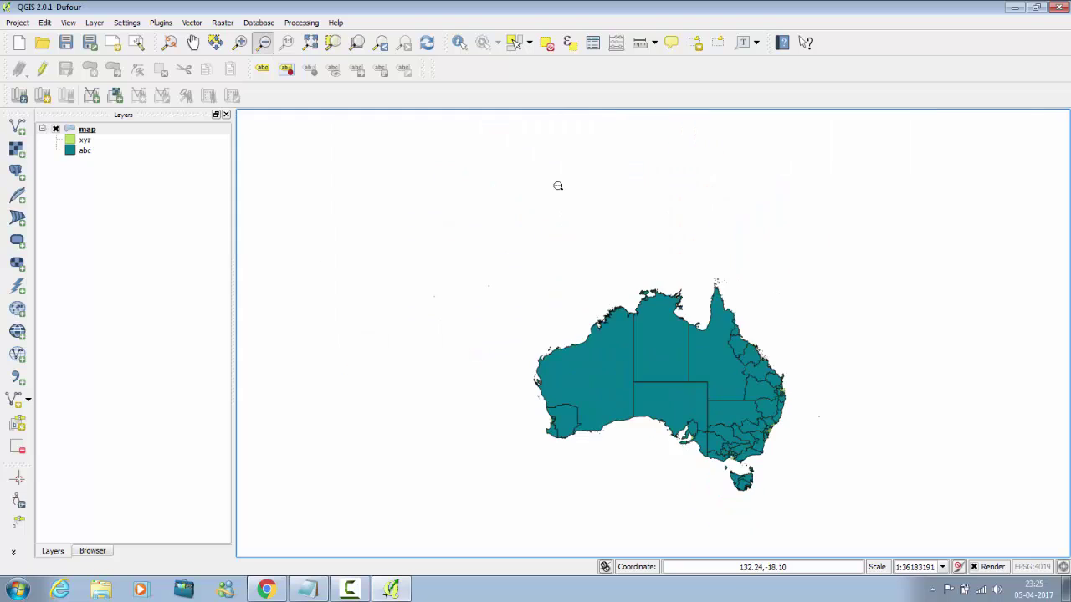
Reopen the map layer's Style properties, keeping the Rule-based renderer with xyz and abc.
double_click(85, 139)
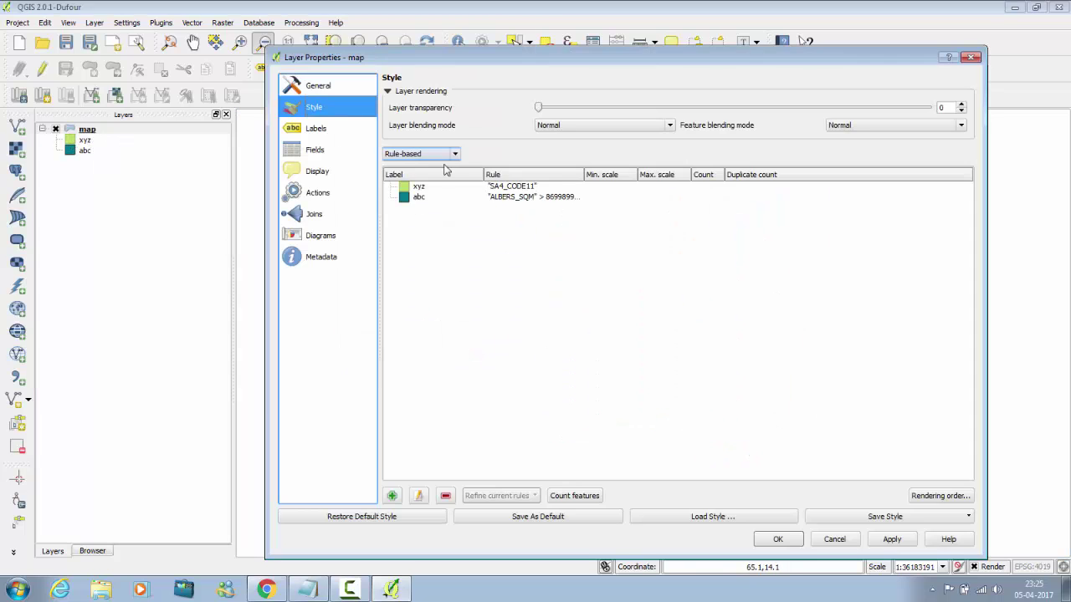
click(454, 154)
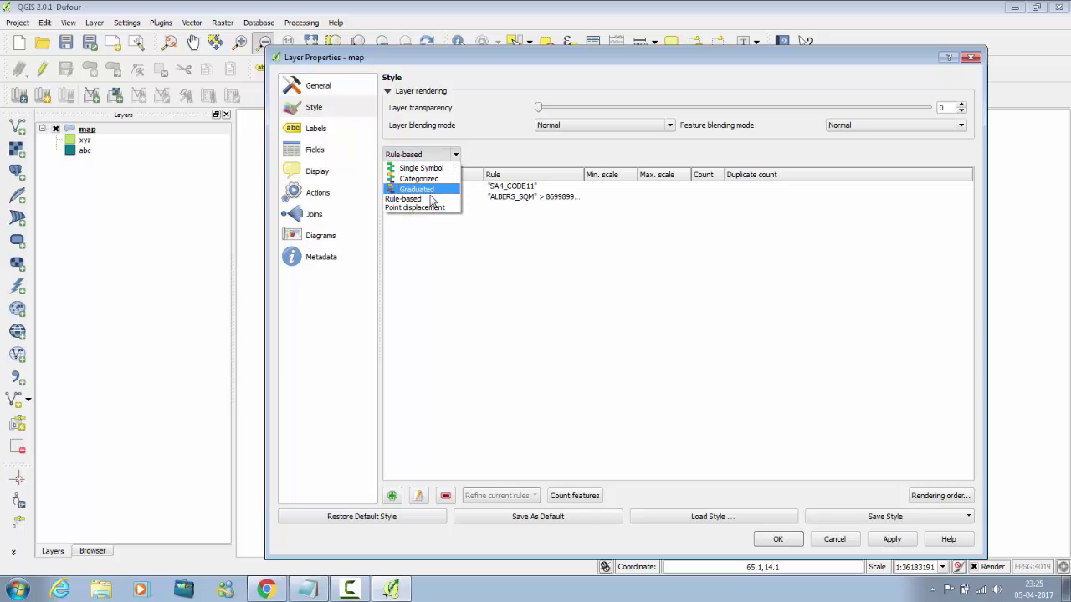
click(970, 59)
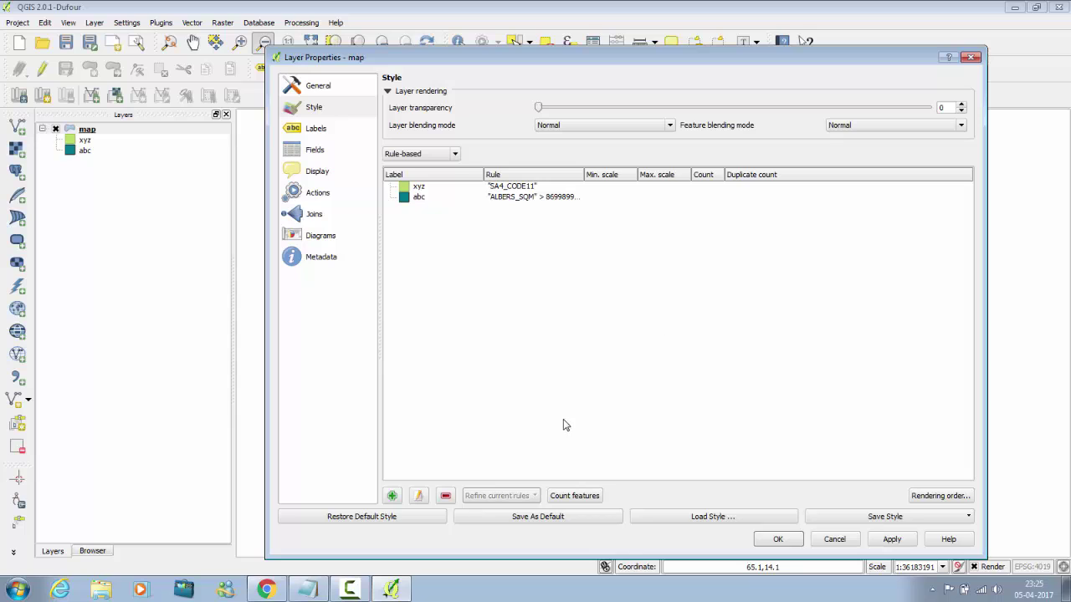
click(360, 588)
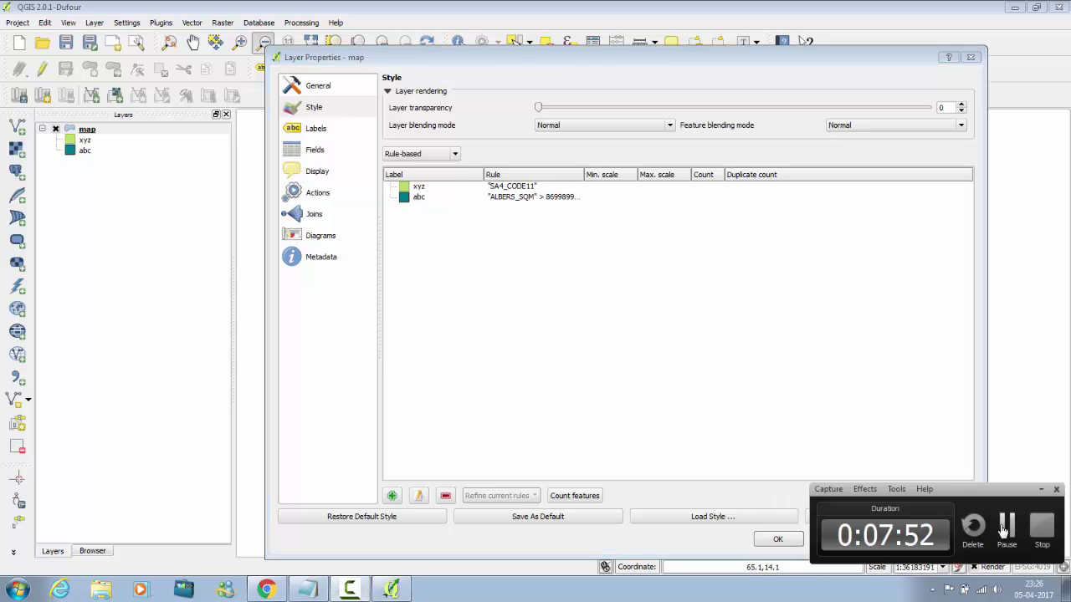